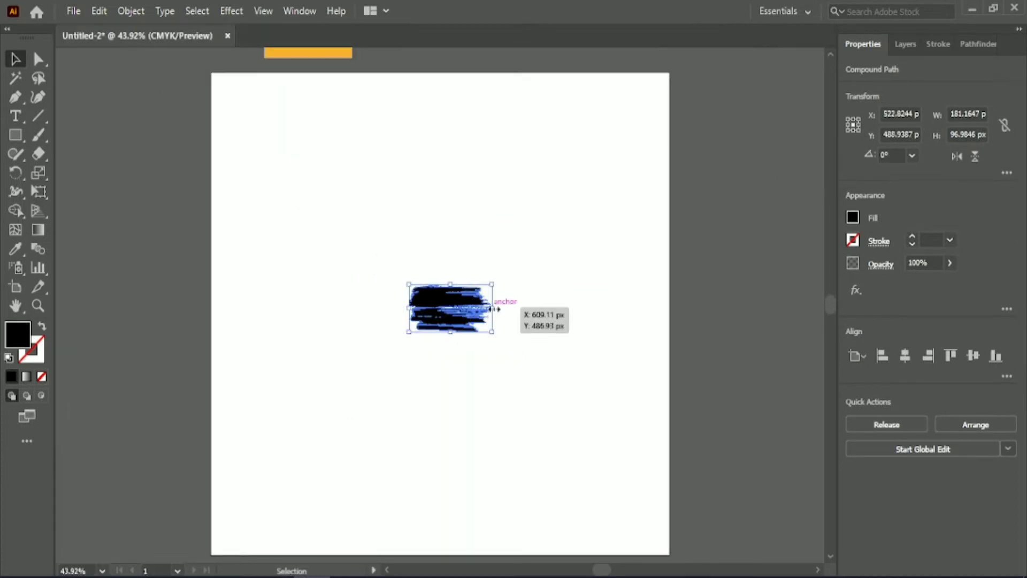
Enlarge the black brush-stroke artwork to about 430 × 230 px and rotate it 180°.
left_click_drag(489, 302, 385, 203)
left_click(425, 320)
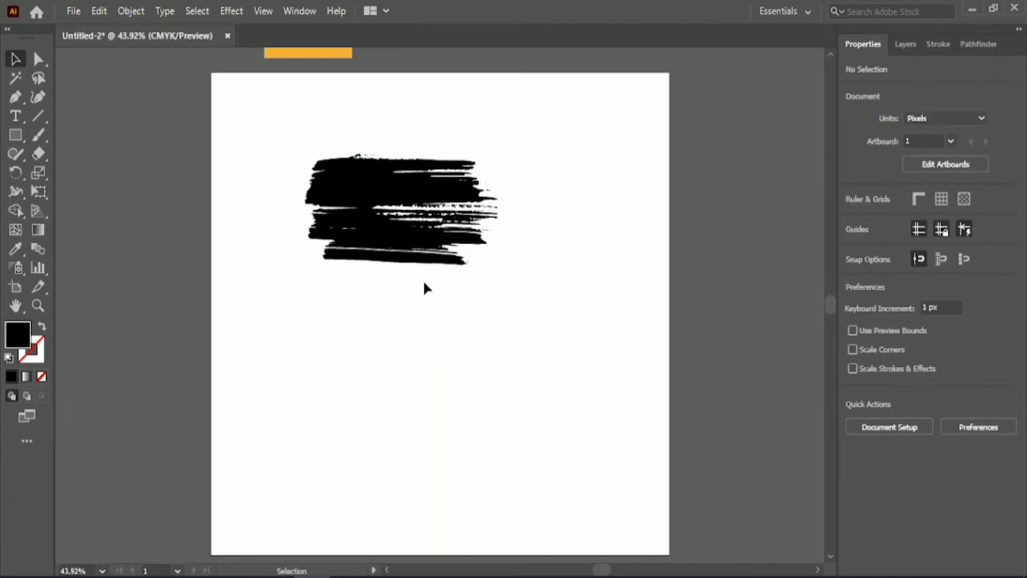
left_click(427, 241)
left_click_drag(509, 274, 252, 167)
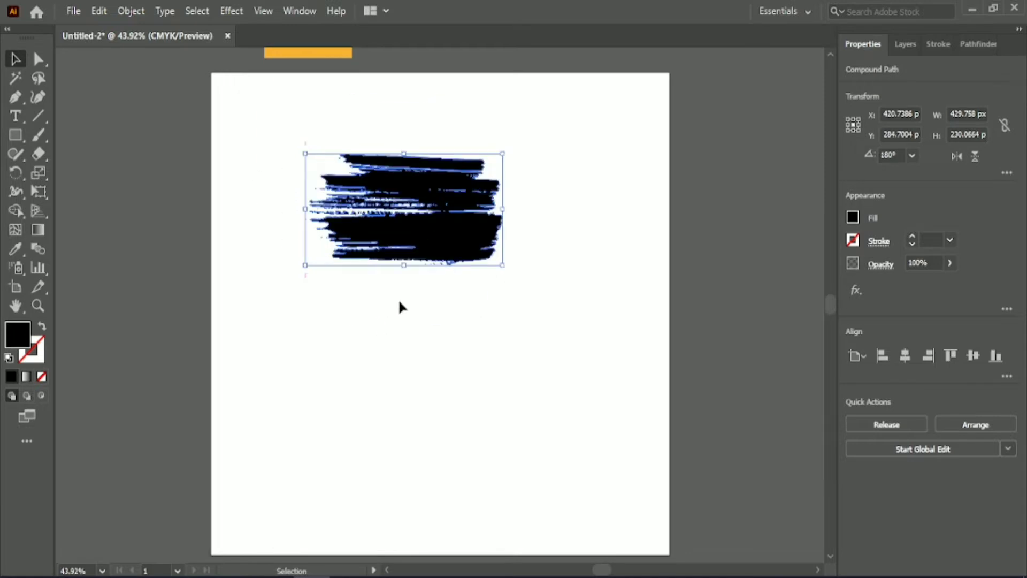
Move the black brush-stroke artwork up near the artboard's upper-left corner.
left_click_drag(440, 215, 378, 167)
left_click(382, 284)
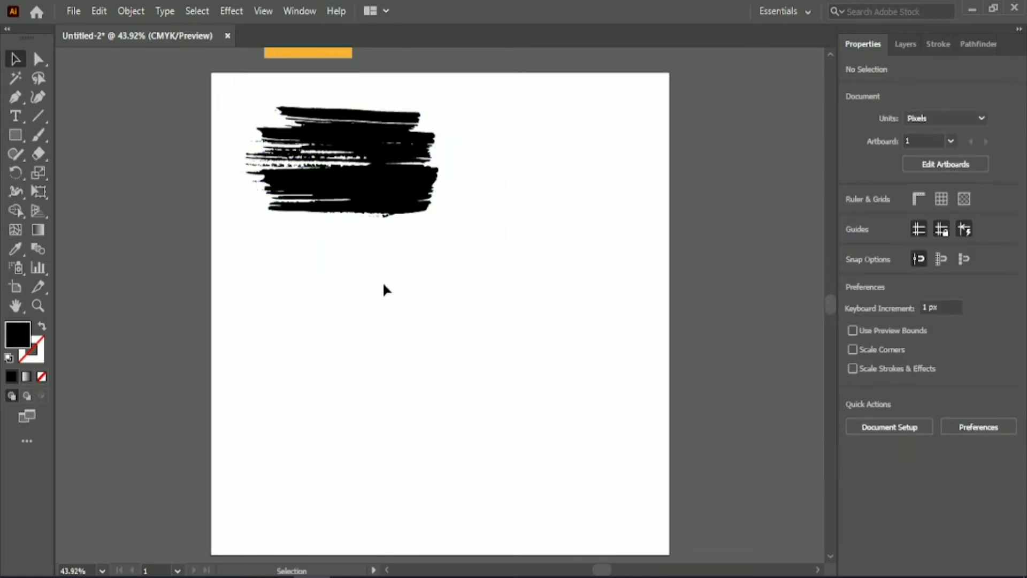
left_click(15, 97)
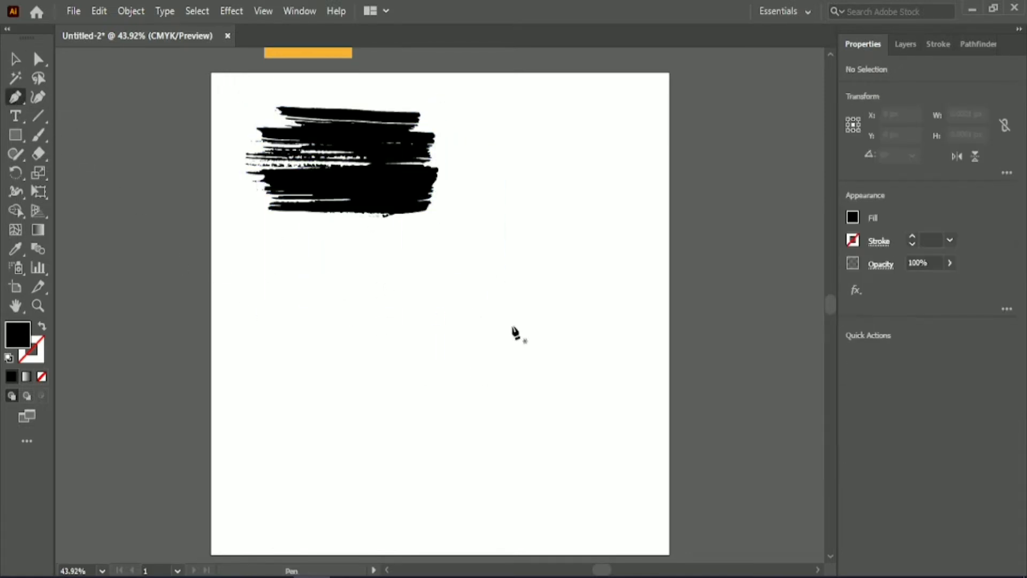
left_click(16, 60)
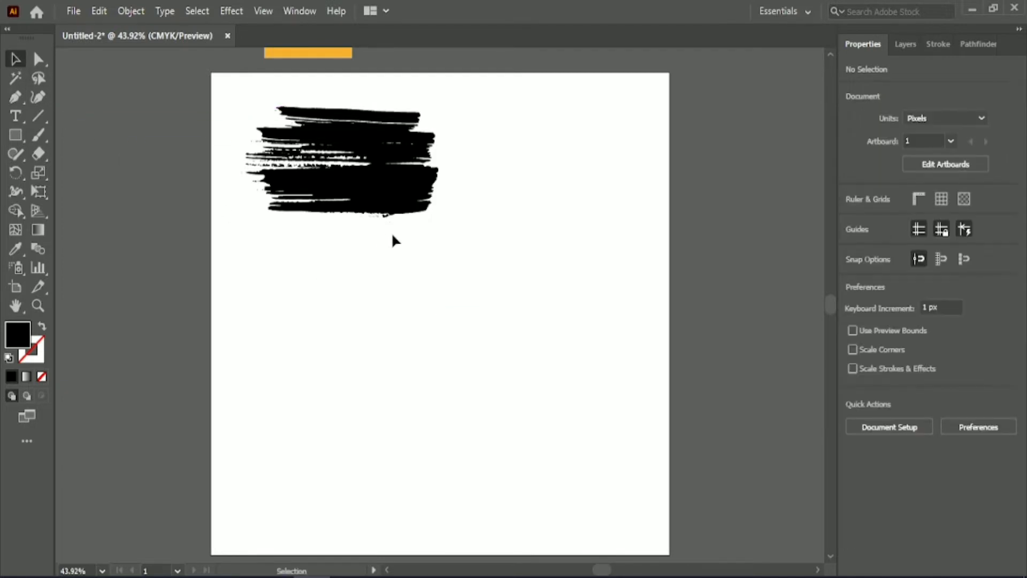
Start a new pattern brush based on the black brush-stroke artwork.
left_click(374, 201)
left_click(299, 10)
left_click(438, 279)
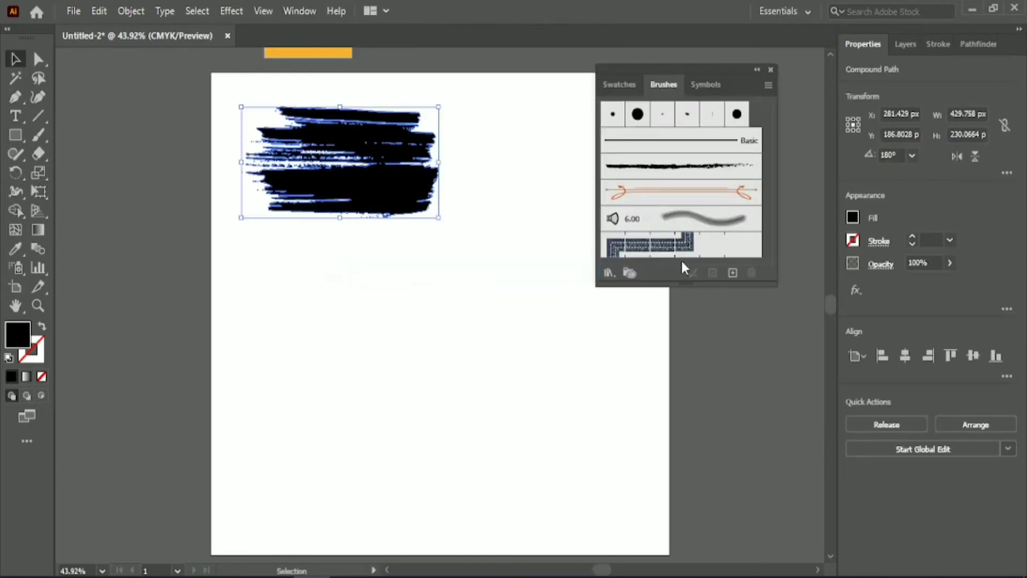
left_click(733, 273)
left_click(476, 408)
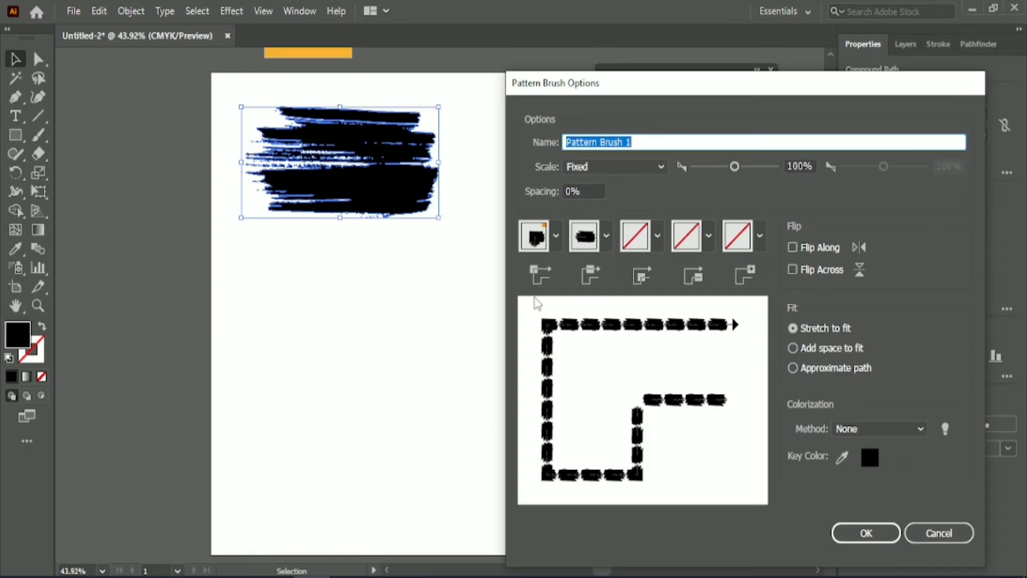
Name the pattern brush Brush and create it with the Hue Shift colorization method.
left_click(537, 241)
left_click(470, 374)
left_click(638, 141)
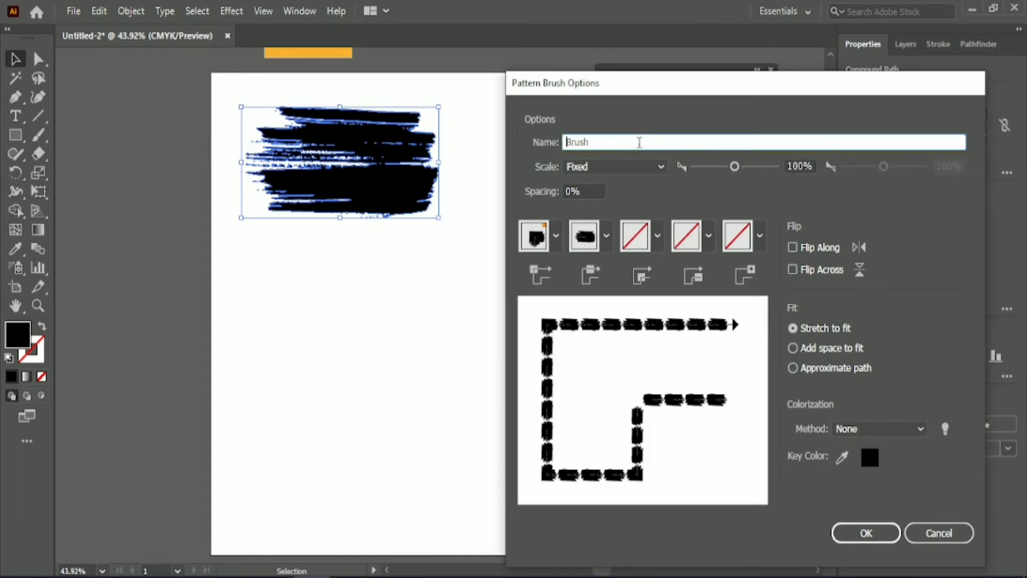
left_click(848, 435)
left_click(884, 493)
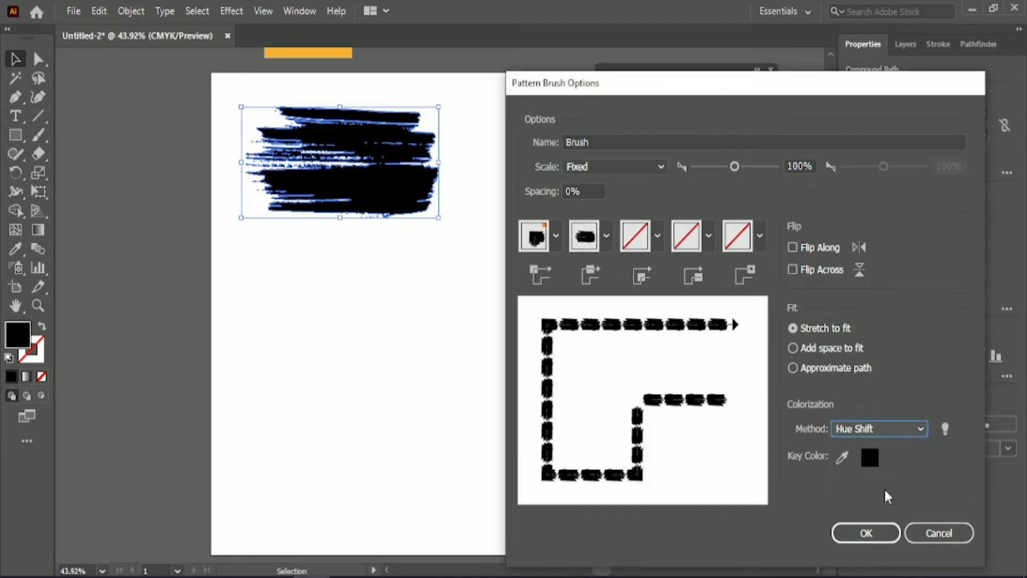
left_click(867, 533)
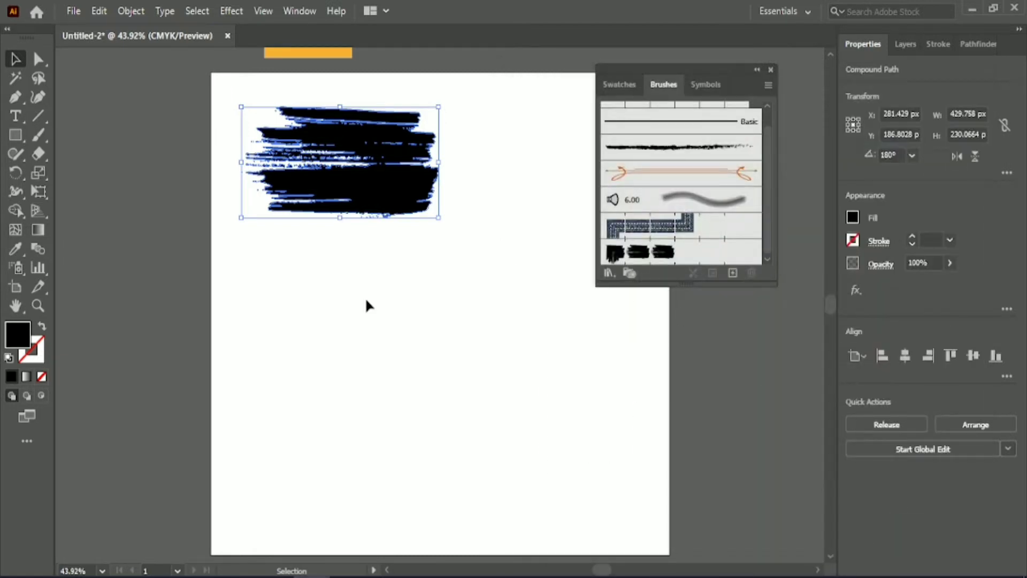
Draw a curved open path about 500 px wide below the black artwork with the Pen tool, rising to the right.
left_click(411, 303)
left_click_drag(688, 68, 747, 85)
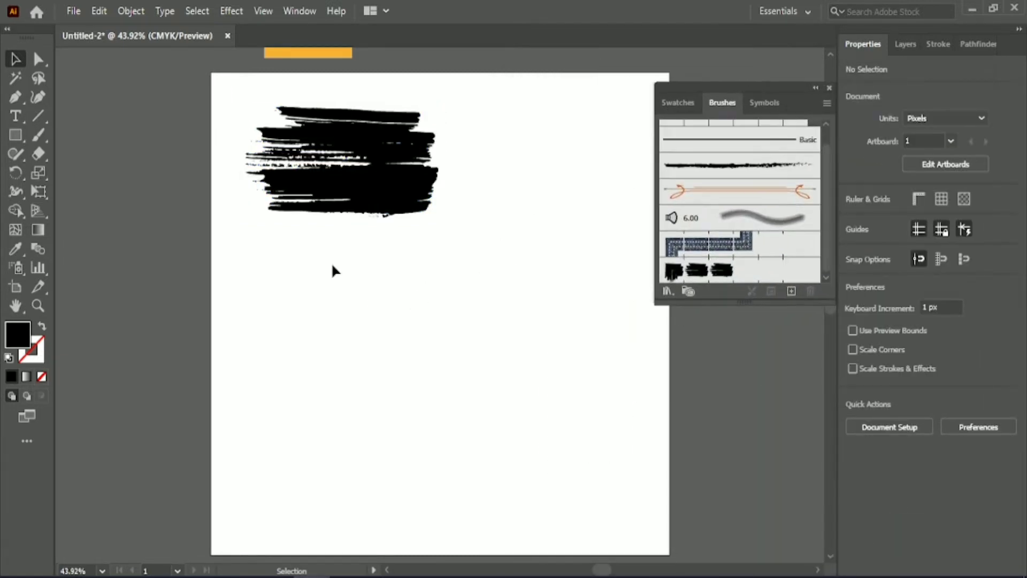
key("p")
left_click(543, 236)
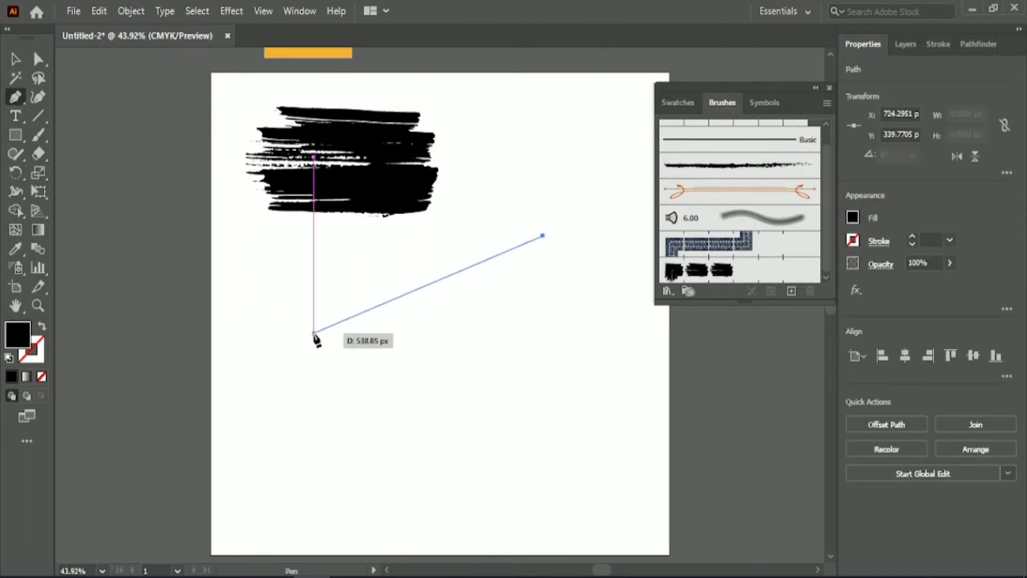
left_click_drag(314, 334, 149, 311)
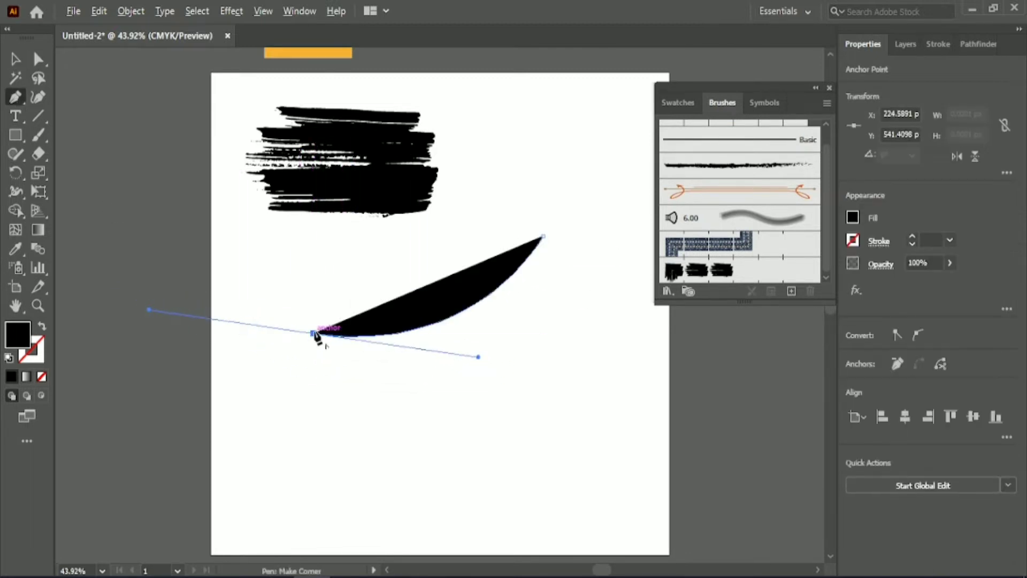
left_click(314, 333)
Give the curve no fill and an orange stroke sampled from the swatch above the artboard, and apply the new pattern brush.
left_click(17, 61)
left_click(42, 326)
left_click(16, 249)
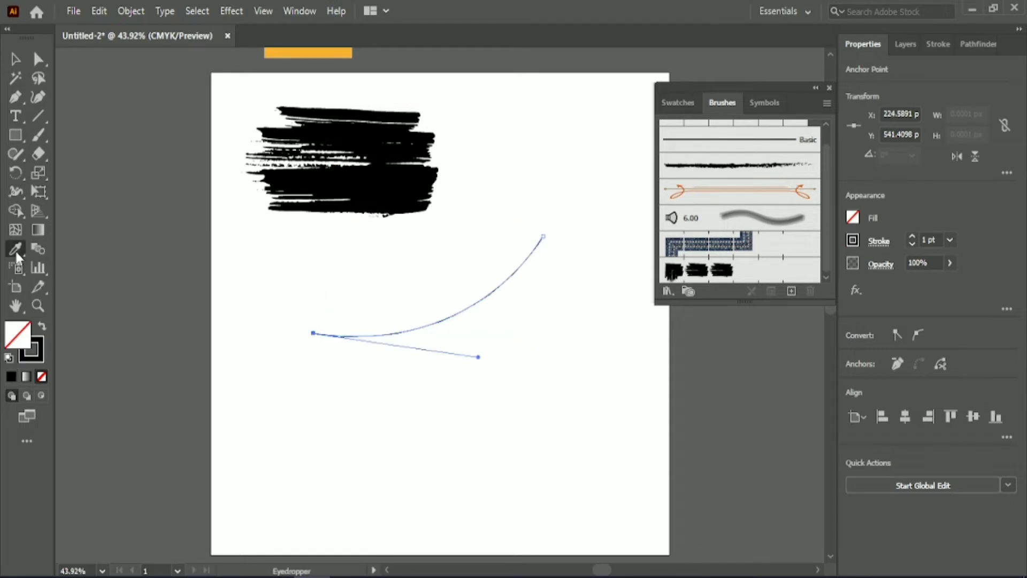
scroll(289, 99, "up", 2)
left_click(285, 100)
left_click(22, 65)
scroll(587, 450, "down", 2)
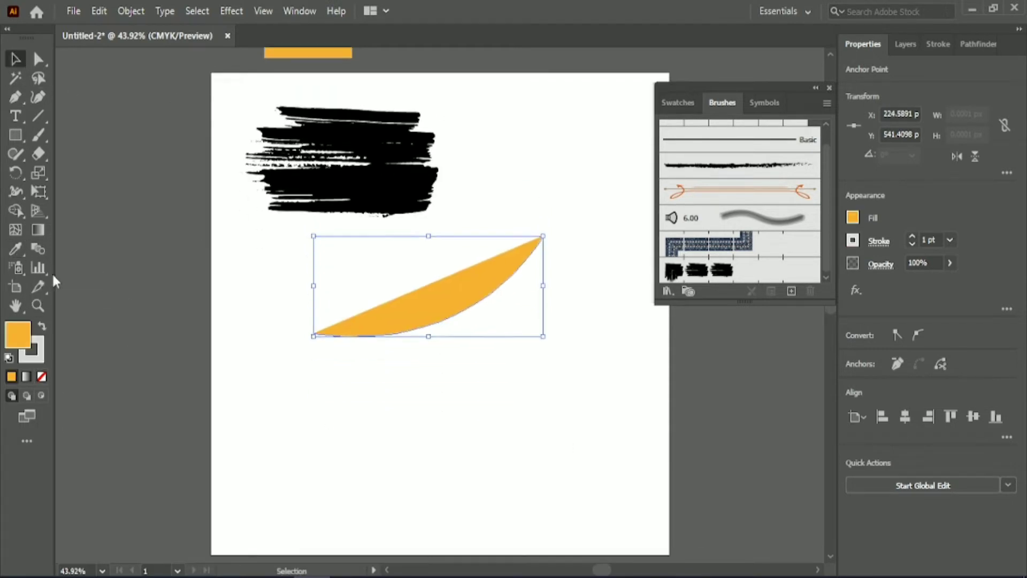
left_click(911, 237)
left_click(42, 325)
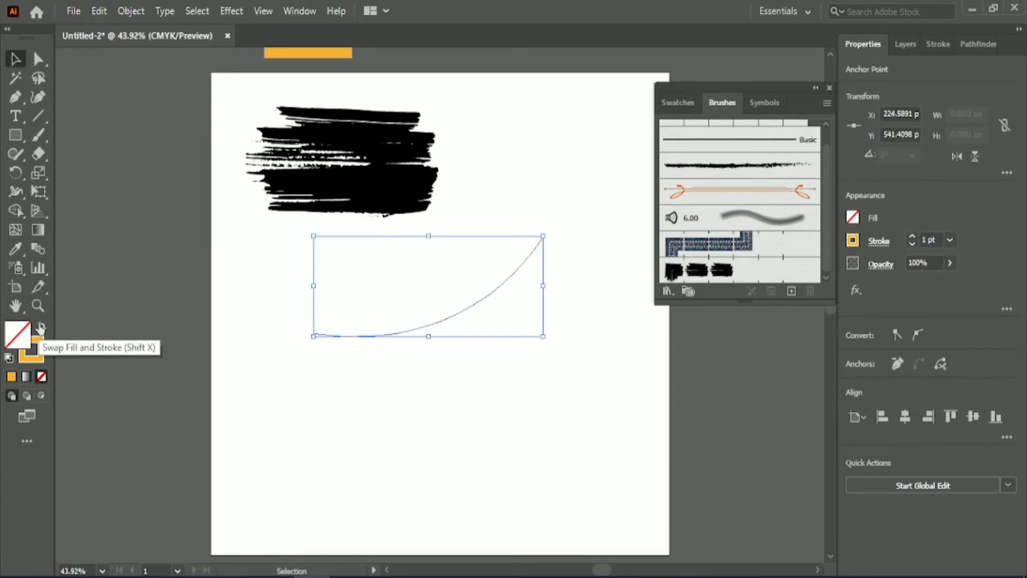
left_click(696, 270)
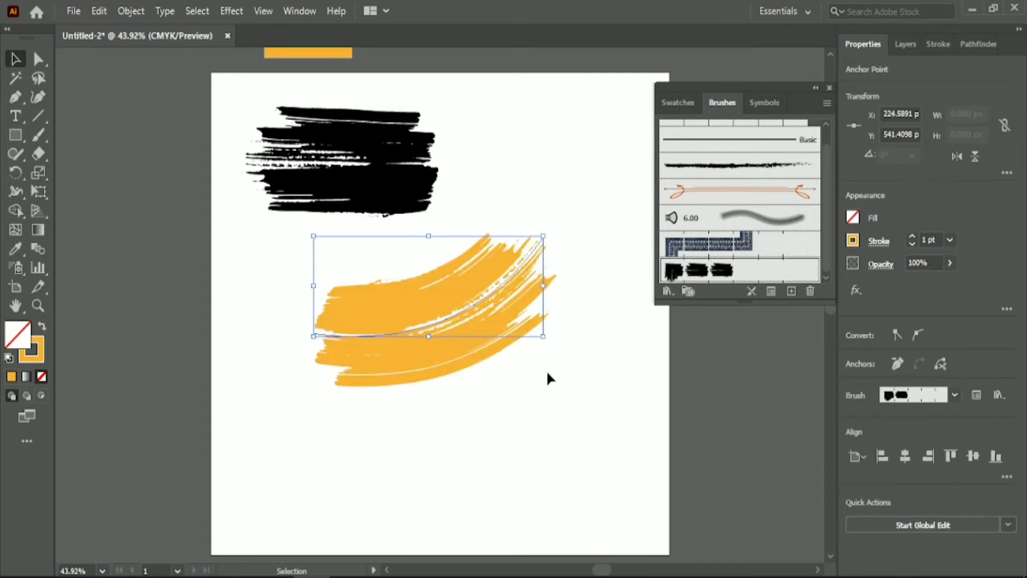
Enlarge the brushed curve to about 632 × 263 px and set its stroke weight to 2 pt.
mouse_move(541, 285)
left_mouse_down()
mouse_move(567, 280)
mouse_move(539, 305)
left_mouse_up()
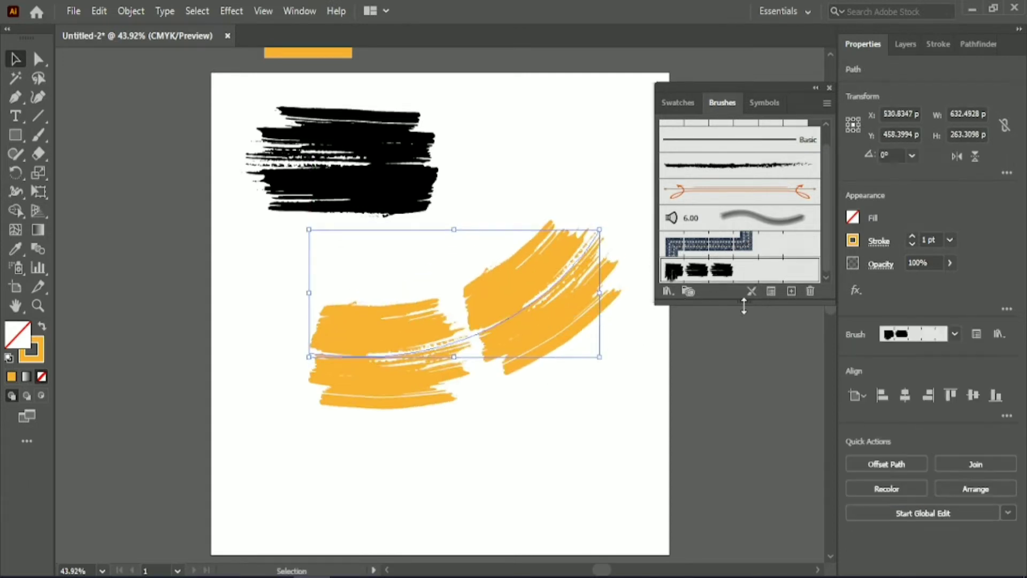
scroll(933, 240, "down", 2)
scroll(933, 240, "up", 3)
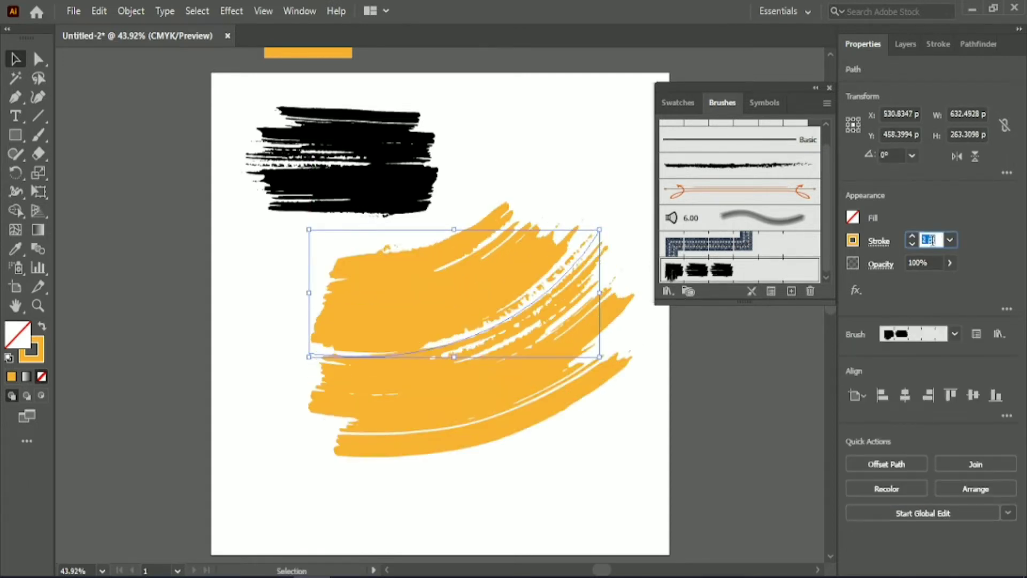
scroll(932, 240, "down", 1)
scroll(931, 240, "up", 1)
left_click(601, 425)
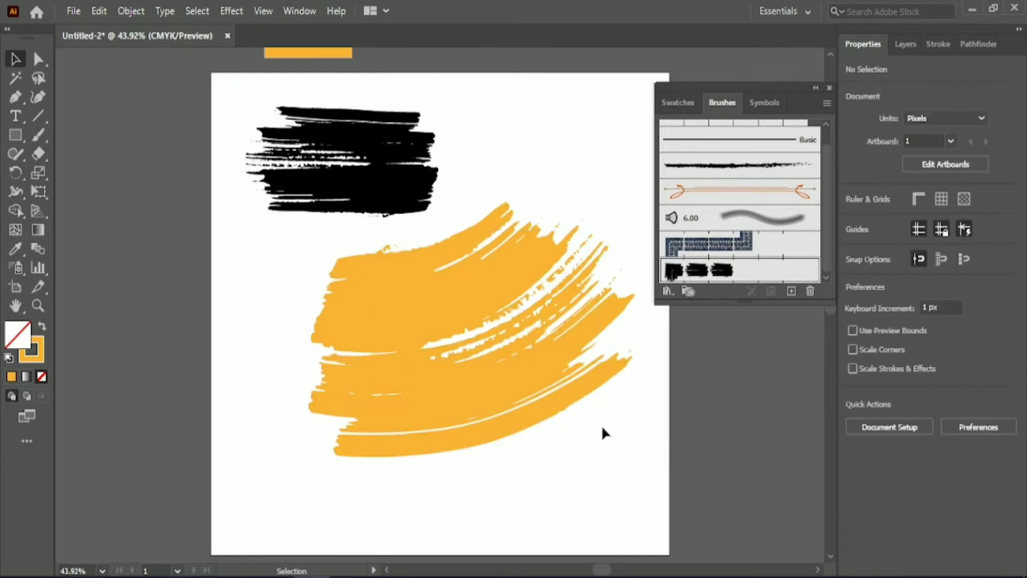
Rotate the orange brushed curve about 15° and centre it on the artboard.
left_click(514, 401)
mouse_move(615, 360)
left_mouse_down()
mouse_move(624, 338)
mouse_move(589, 351)
left_mouse_up()
left_click(905, 394)
left_click(745, 415)
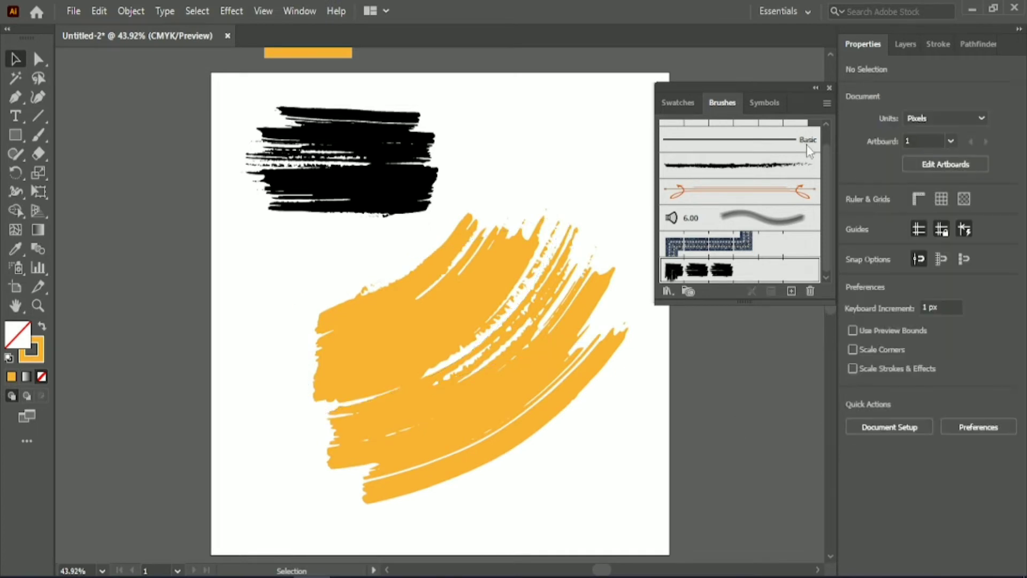
Delete the black brush-stroke artwork from the artboard and close the floating brush list.
left_click(413, 165)
key("Delete")
left_click(448, 294)
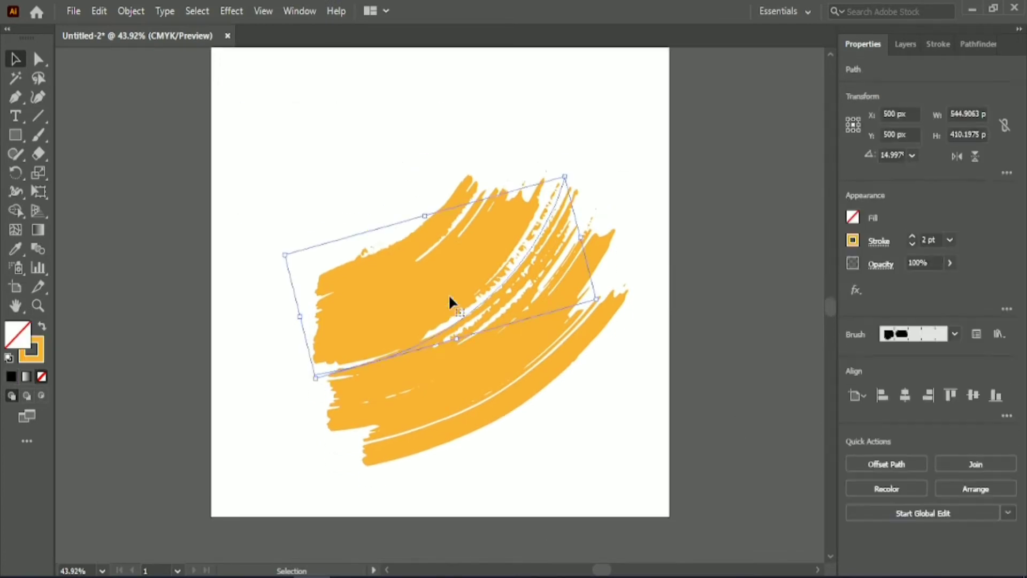
left_click(325, 134)
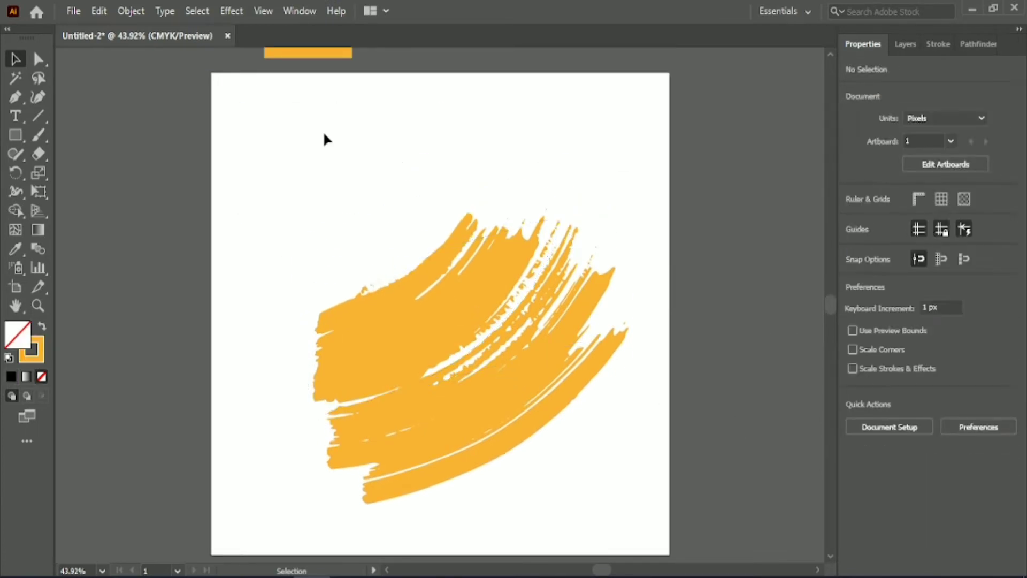
Draw an unfilled rectangle about 811 × 430 px over the brushed curve and centre it on the artboard.
left_click(16, 134)
mouse_move(261, 214)
left_mouse_down()
mouse_move(315, 215)
mouse_move(609, 419)
mouse_move(633, 422)
left_mouse_up()
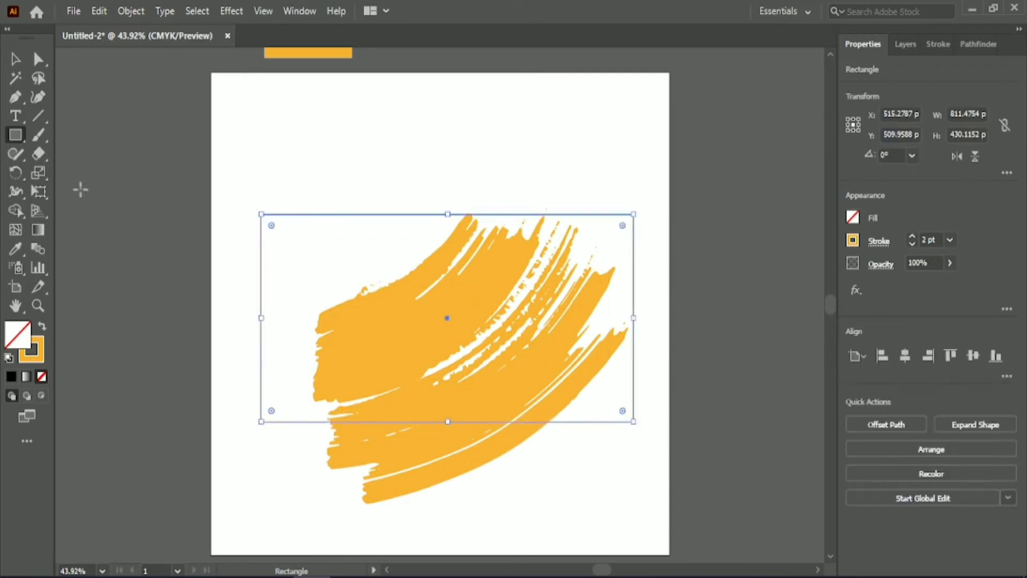
left_click(762, 324)
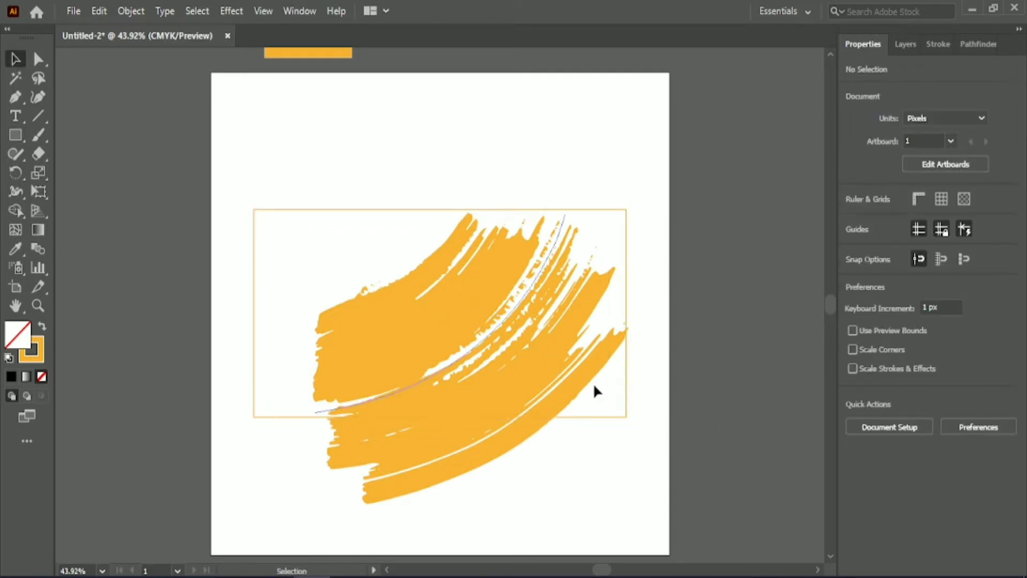
Set the rectangular frame's stroke weight to 10 pt and shift the brushed curve up about 70 px.
left_click(627, 405)
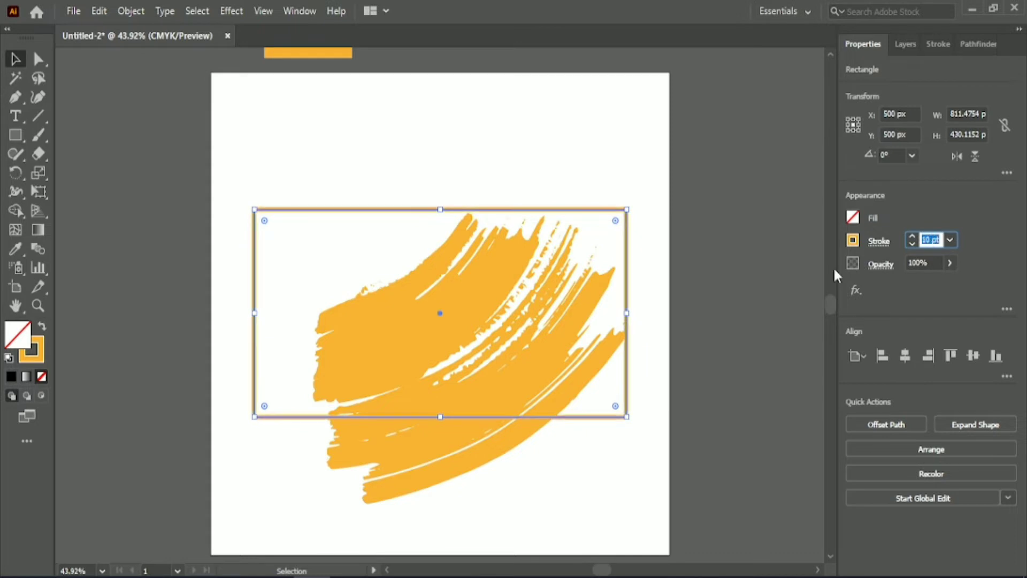
left_click(695, 396)
left_click_drag(519, 376, 517, 342)
left_click(568, 418)
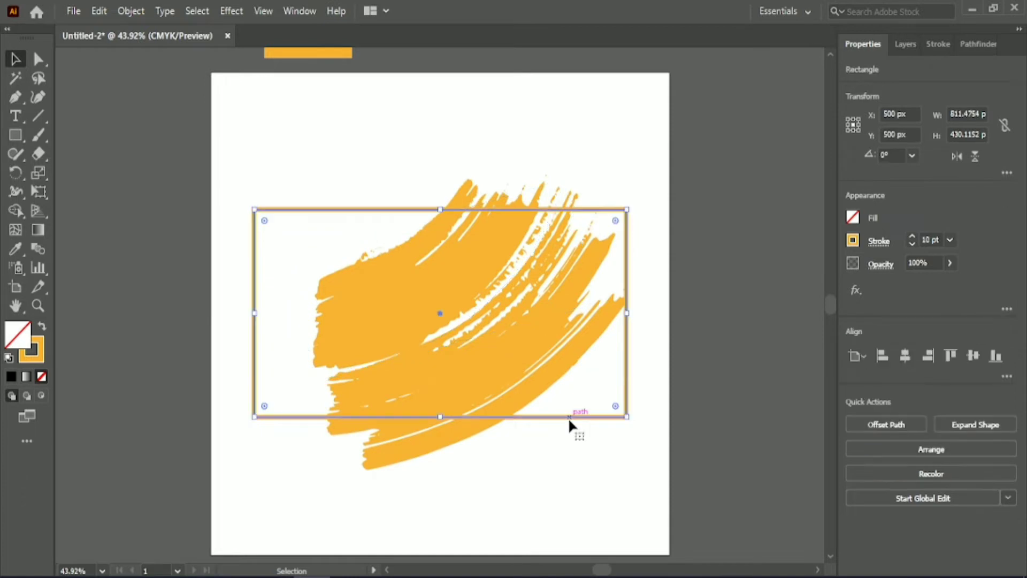
left_click(213, 166)
Cover the whole artboard with a 1000 × 1000 px rectangle that has a dark grey fill and no stroke.
scroll(213, 166, "down", 1)
left_click(17, 138)
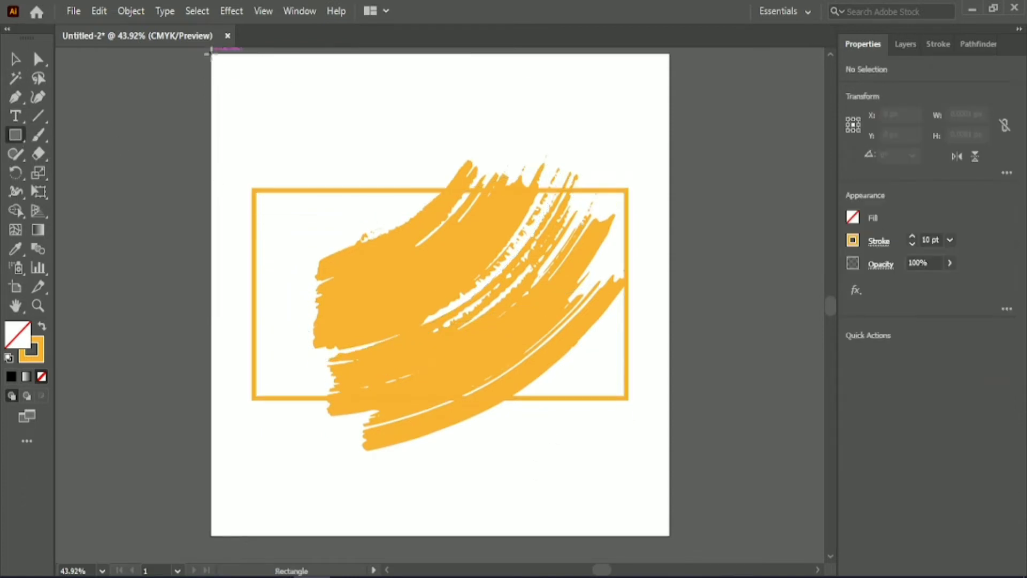
left_click_drag(211, 53, 669, 535)
left_click(42, 325)
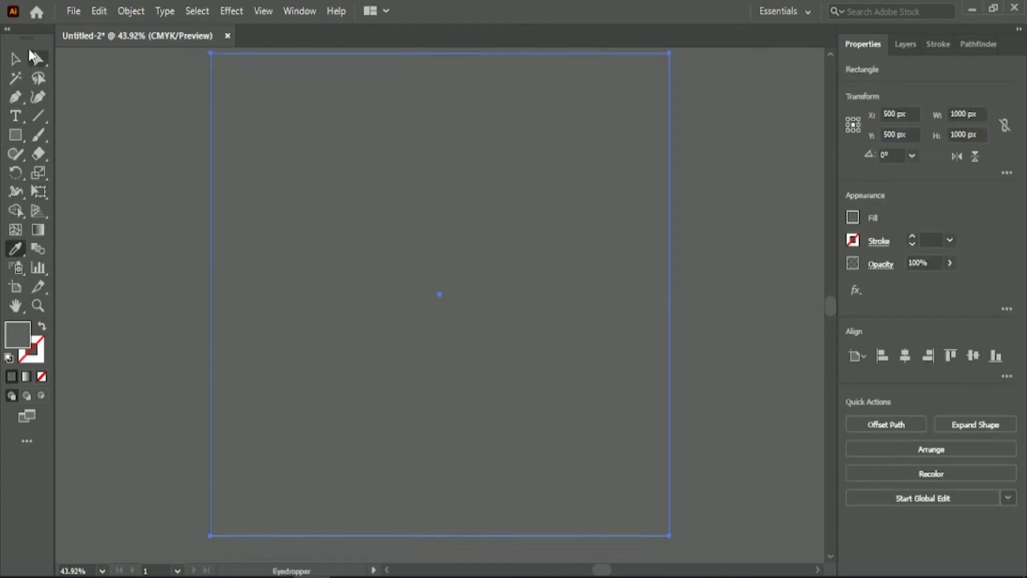
Send the dark grey background rectangle to the back, behind the orange artwork.
key("v")
right_click(365, 207)
mouse_move(412, 557)
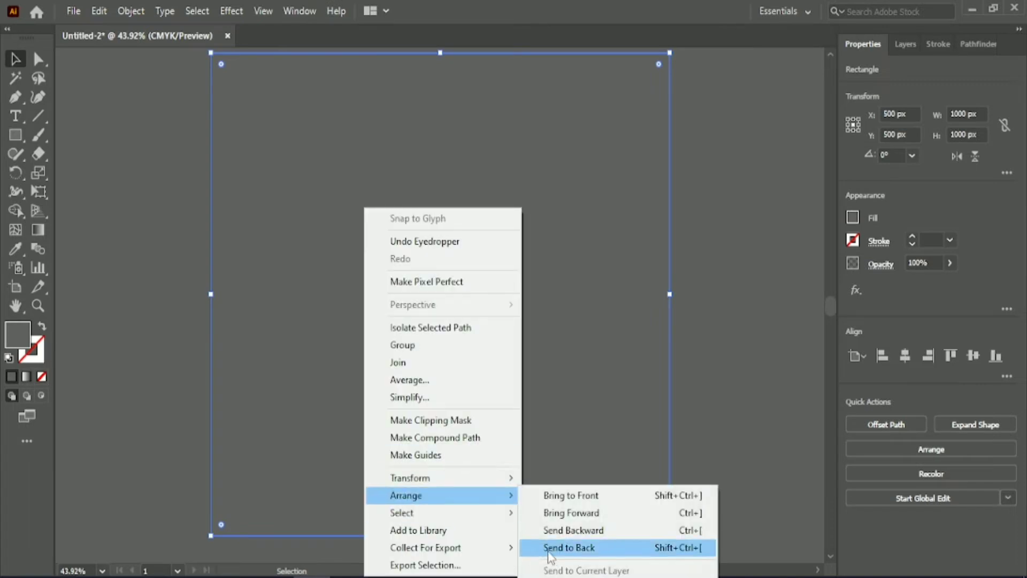
left_click(594, 548)
left_click(142, 156)
Change the rectangular frame's stroke colour to white.
left_click(489, 327)
left_click(585, 399)
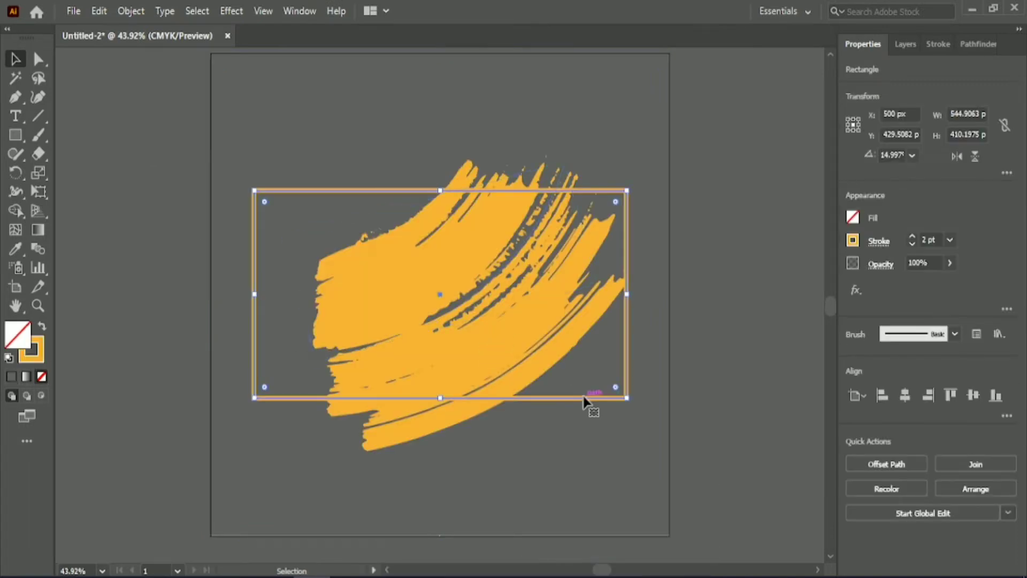
left_click(852, 240)
left_click(711, 297)
left_click(788, 219)
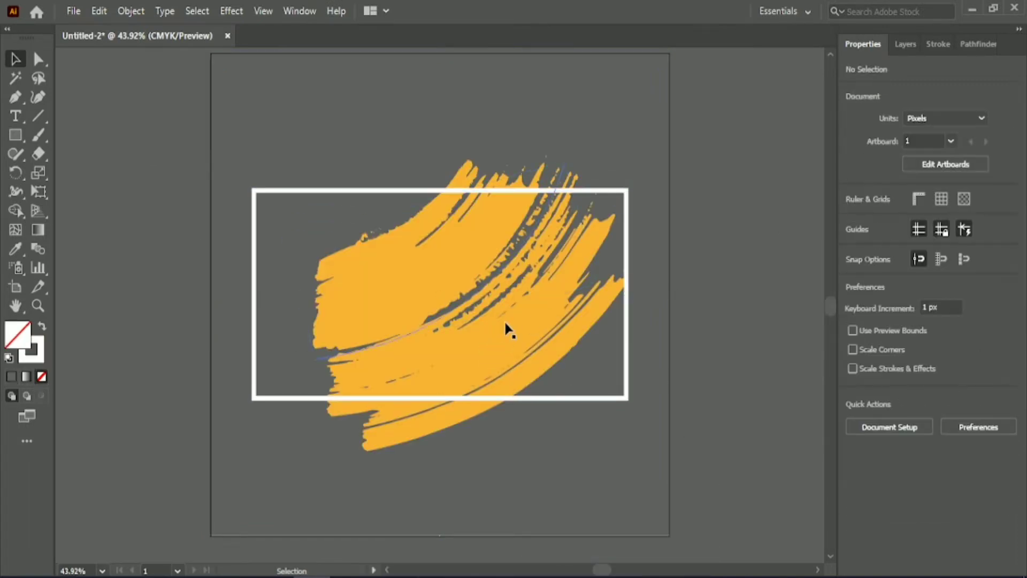
Enlarge the orange brushed curve to about 725 × 545 px so that it spans the white frame.
left_click(505, 328)
left_click_drag(296, 302, 236, 320)
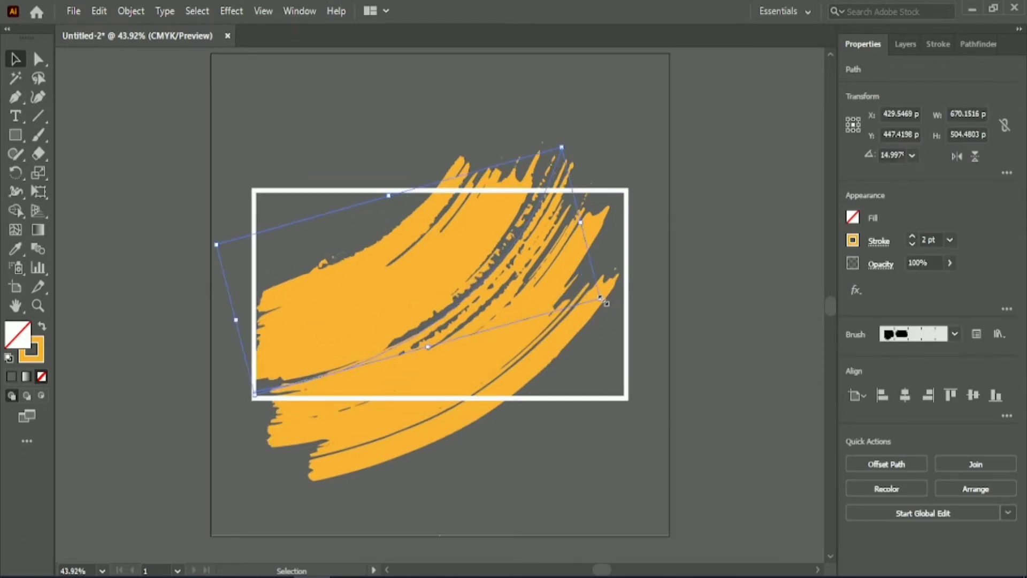
left_click_drag(598, 300, 636, 300)
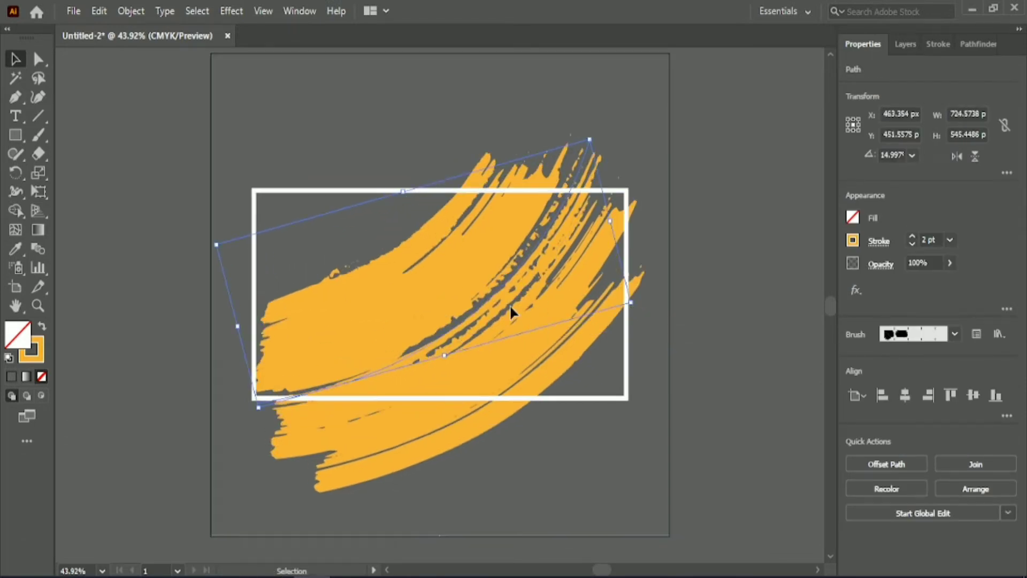
left_click(721, 309)
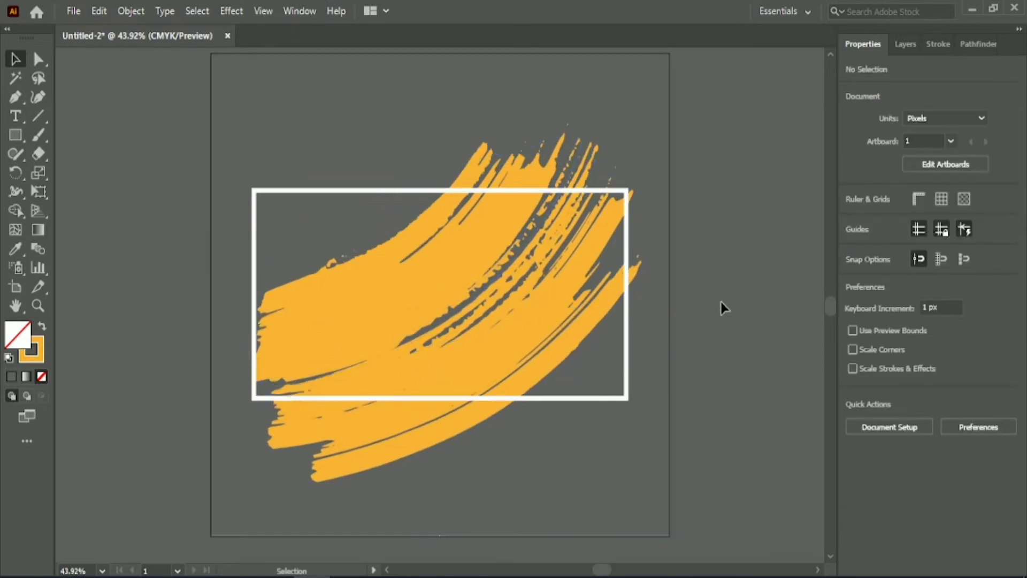
Add the text 2023 in Myriad Pro over the orange brush stroke and set its font size to 91 pt.
left_click(360, 281)
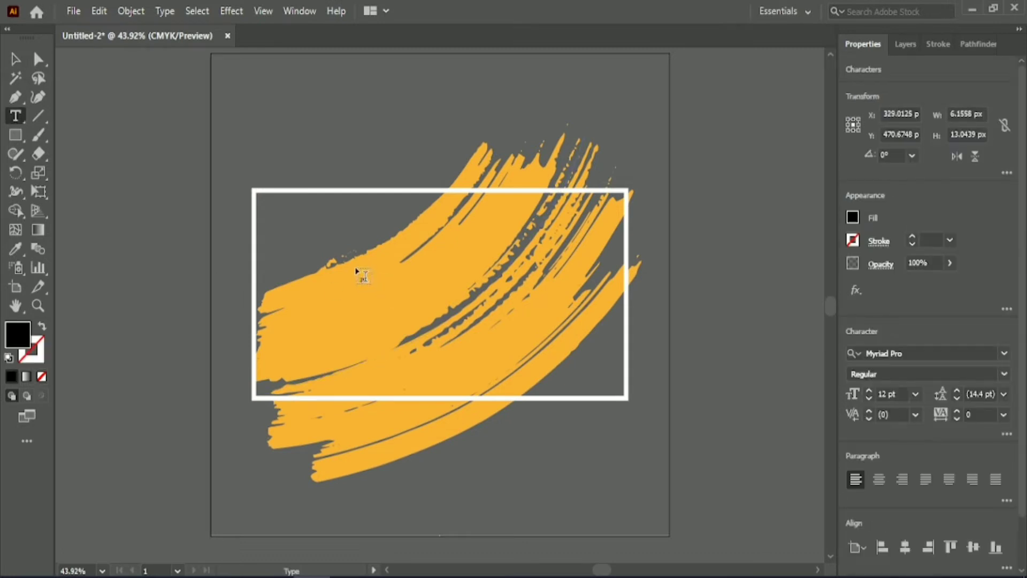
left_click(915, 394)
left_click(923, 376)
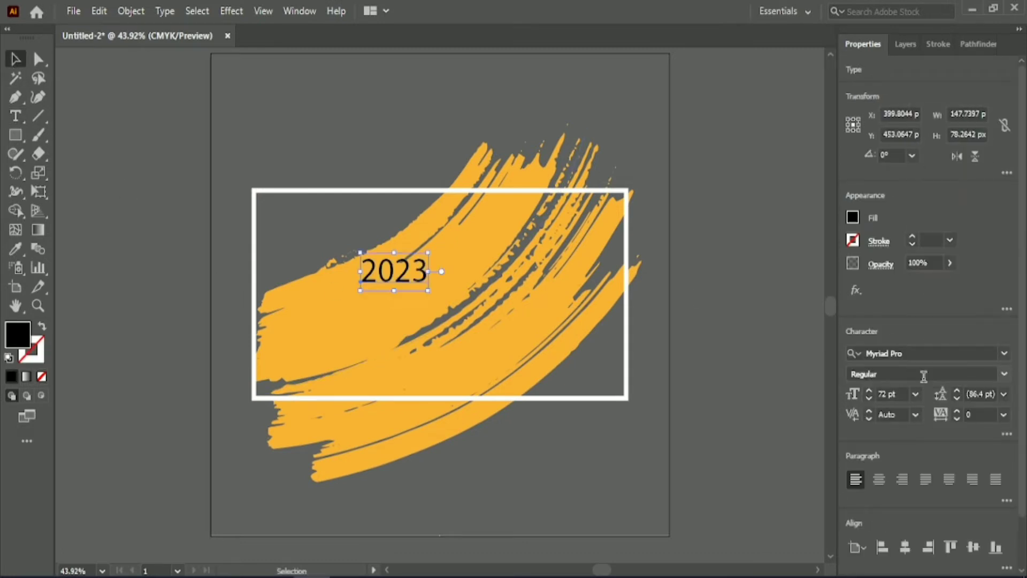
left_click(891, 394)
type("91")
key("Return")
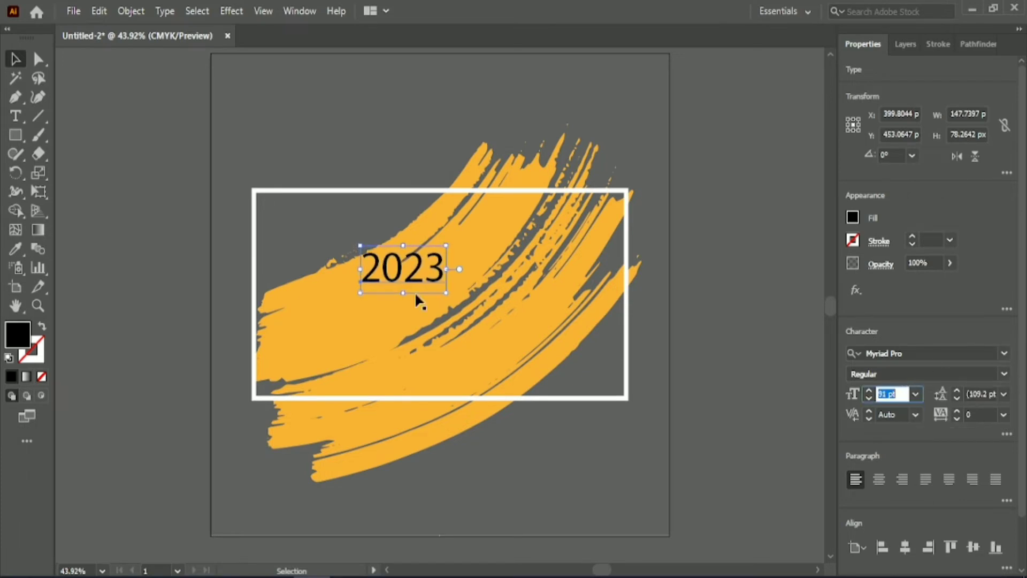
Enlarge the 2023 text to about 520 × 275 px and centre it horizontally and vertically on the artboard.
left_click_drag(449, 295, 598, 378)
left_click(905, 547)
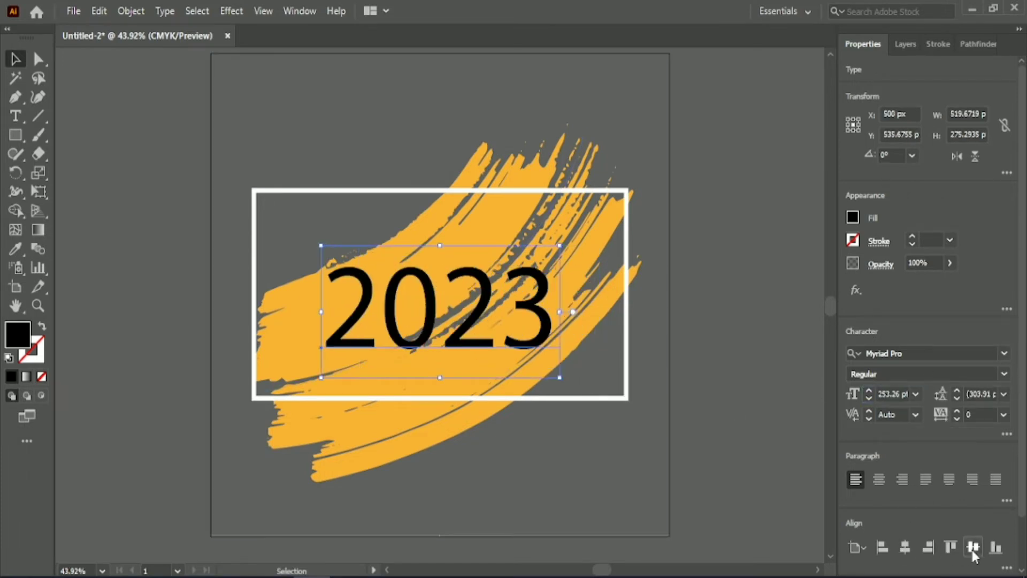
left_click(973, 546)
Fill the 2023 text with white and change its font to Bahnschrift.
left_click(853, 218)
left_click(711, 277)
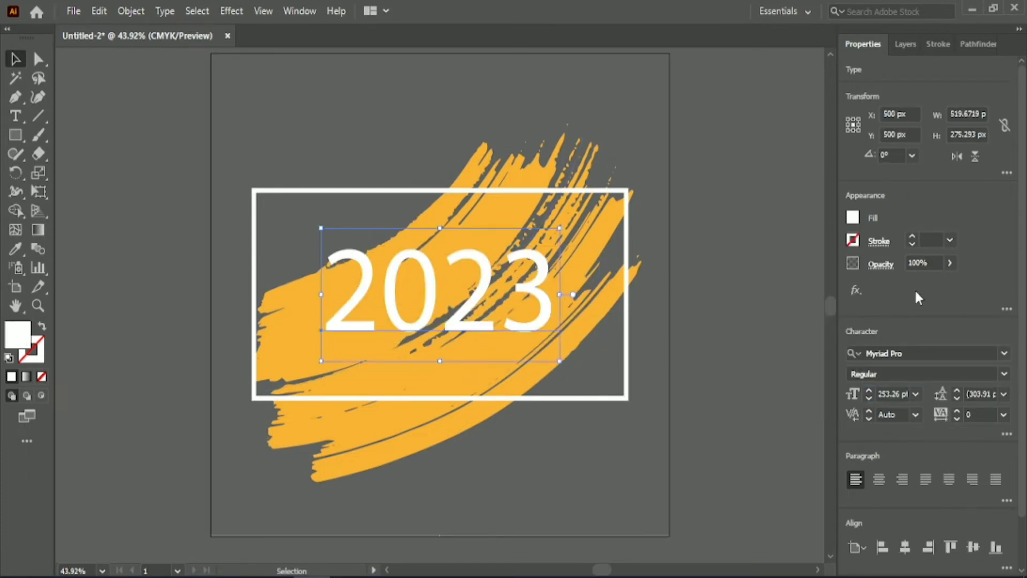
scroll(917, 297, "down", 2)
left_click(1004, 297)
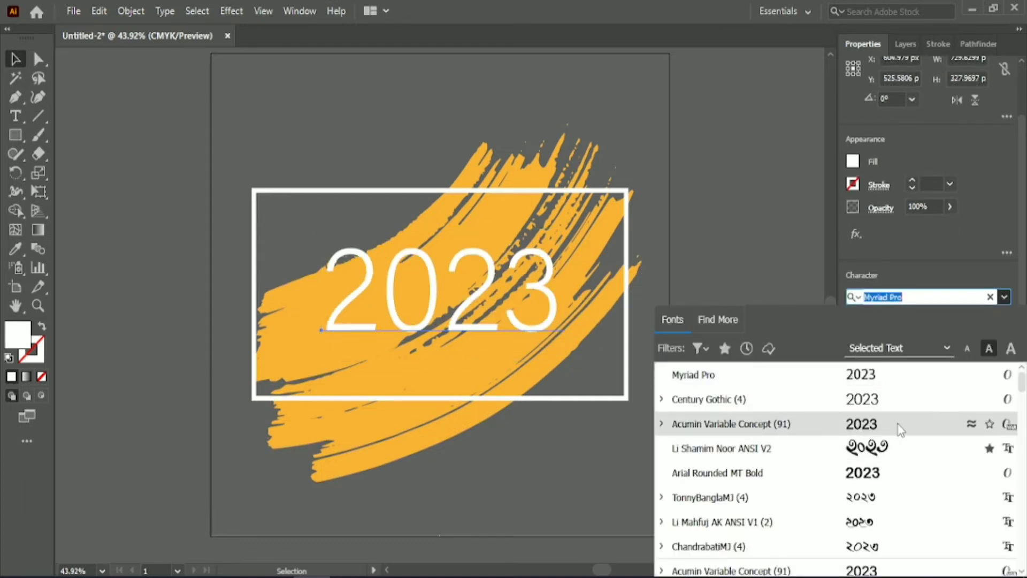
left_click(971, 424)
left_click(995, 373)
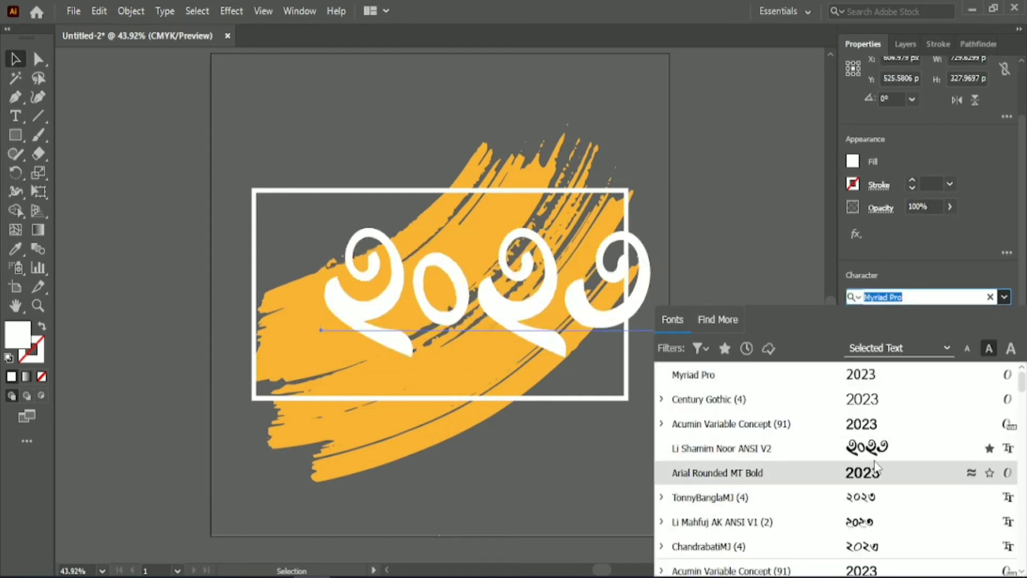
scroll(875, 479, "down", 1)
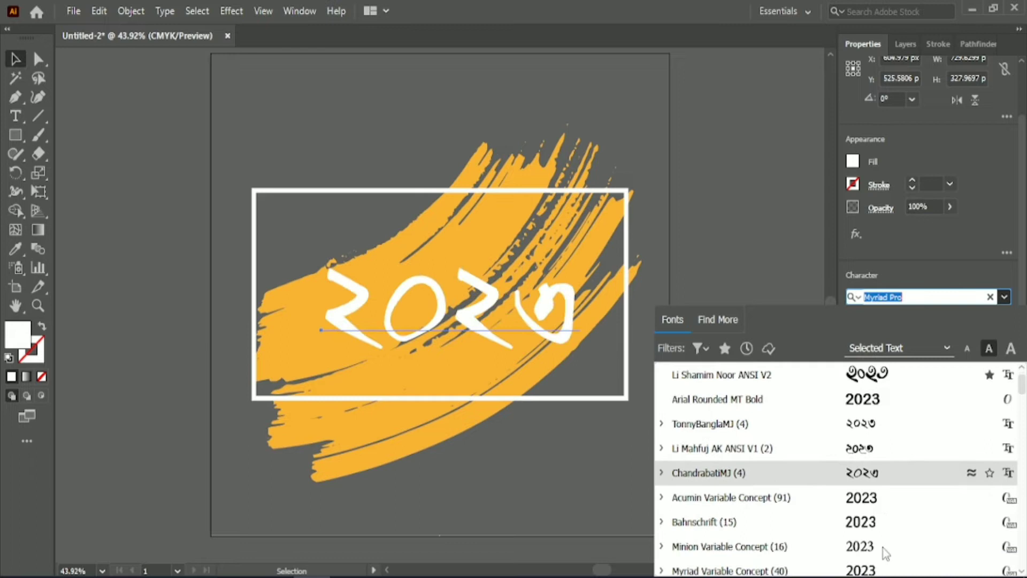
left_click(875, 517)
Enlarge the 2023 text to about 637 × 339 px and centre it on the artboard.
left_click_drag(566, 296, 614, 295)
left_click(905, 492)
left_click(973, 493)
left_click(719, 356)
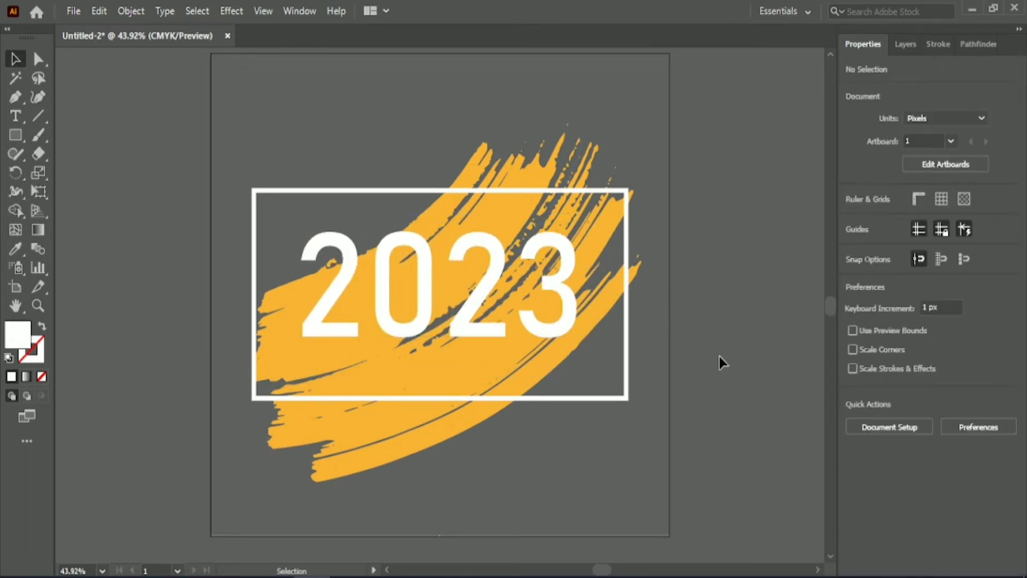
Slightly round all four corners of the white rectangular frame.
left_click(578, 399)
left_click_drag(263, 201, 267, 209)
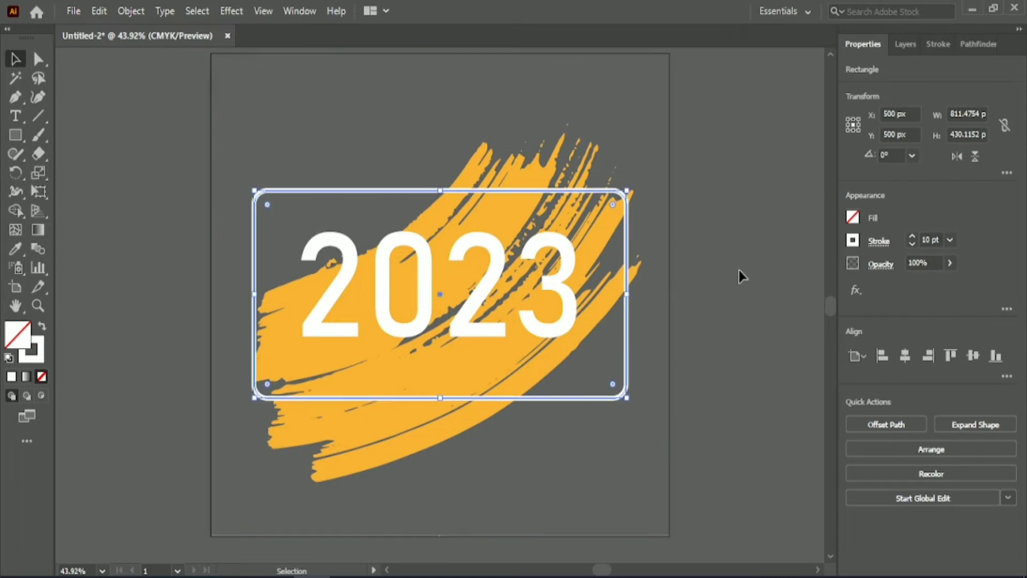
left_click(738, 275)
Nudge the orange brushed curve up by about 38 px.
left_click(422, 419)
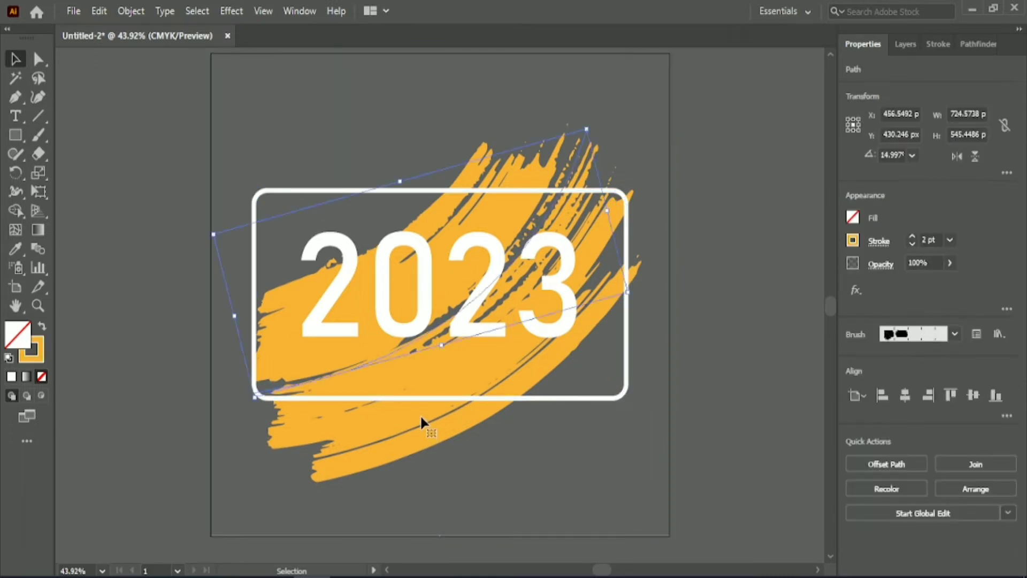
key("Up")
key("Up")
key("Up")
key("Up")
key("Up")
key("Up")
key("Up")
key("Up")
key("Up")
key("Up")
key("Up")
key("Up")
key("Up")
key("Up")
key("Up")
key("Up")
key("Up")
key("Up")
key("Up")
key("Up")
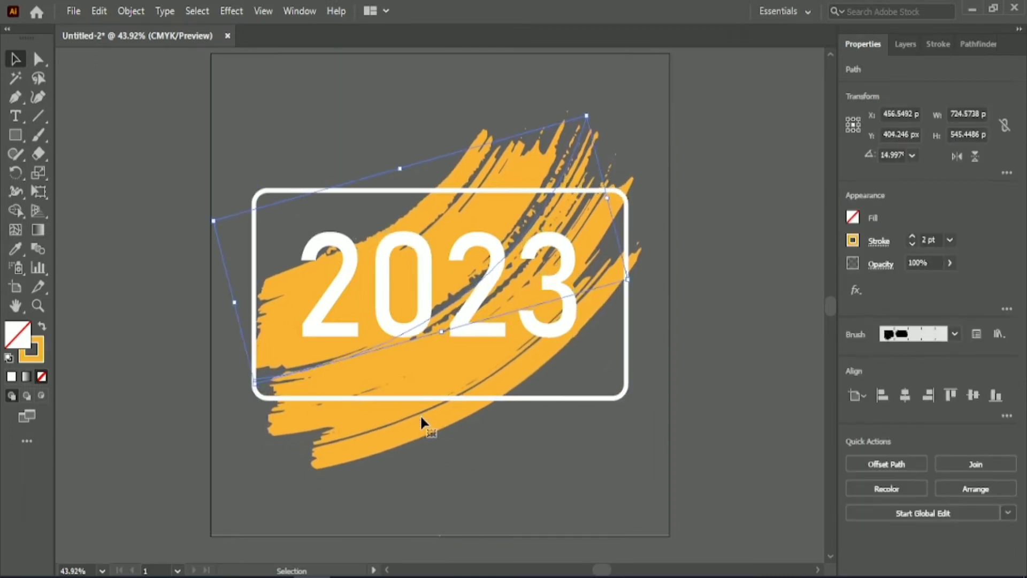
key("Up")
key("Up")
key("Up")
key("Up")
key("Up")
key("Up")
key("Up")
key("Up")
key("Up")
key("Up")
key("Up")
key("Up")
key("Up")
key("Up")
key("Up")
key("Up")
key("Up")
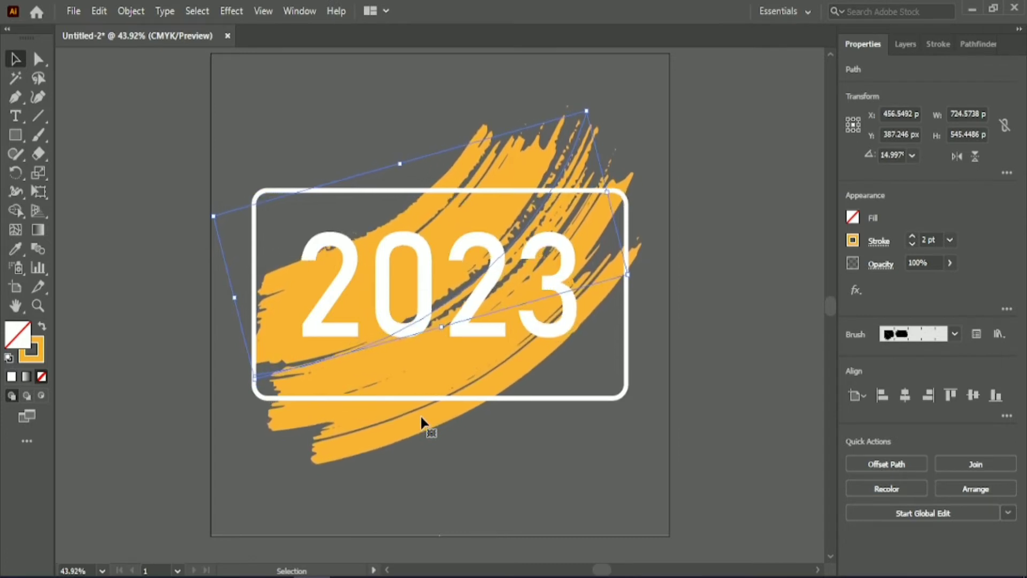
key("Up")
Centre the orange brushed curve and the white frame horizontally on the artboard.
left_click(904, 395)
left_click(623, 396)
left_click(904, 355)
left_click(711, 343)
left_click(525, 320)
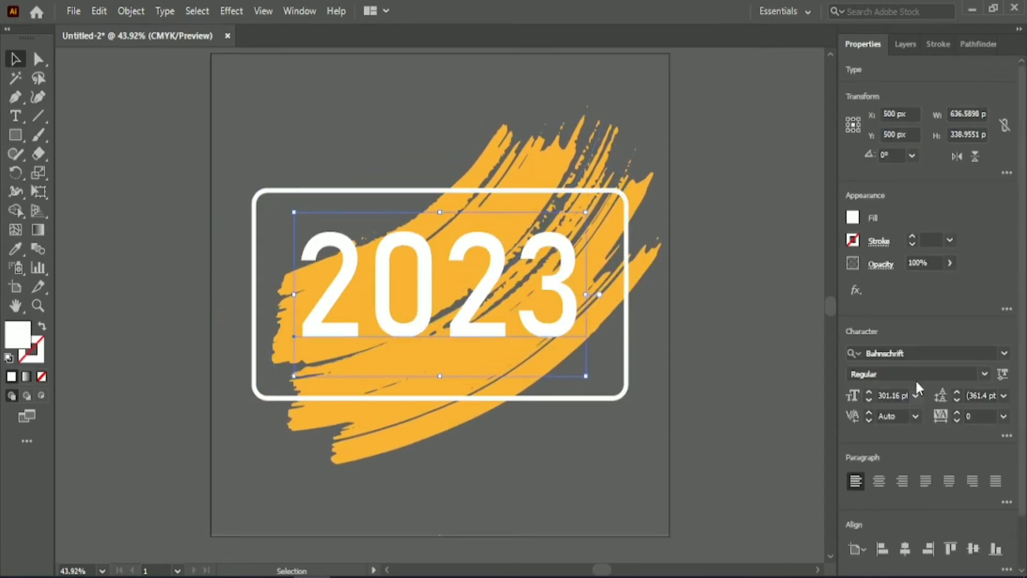
left_click(698, 361)
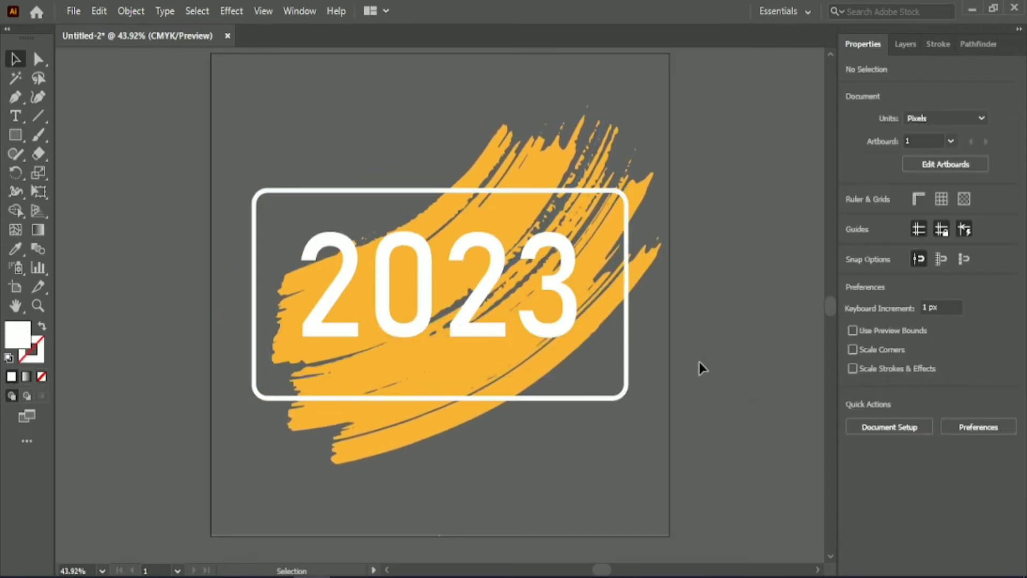
Nudge the orange brushed curve 21 px to the left and 9 px up.
left_click(546, 361)
left_click(386, 447)
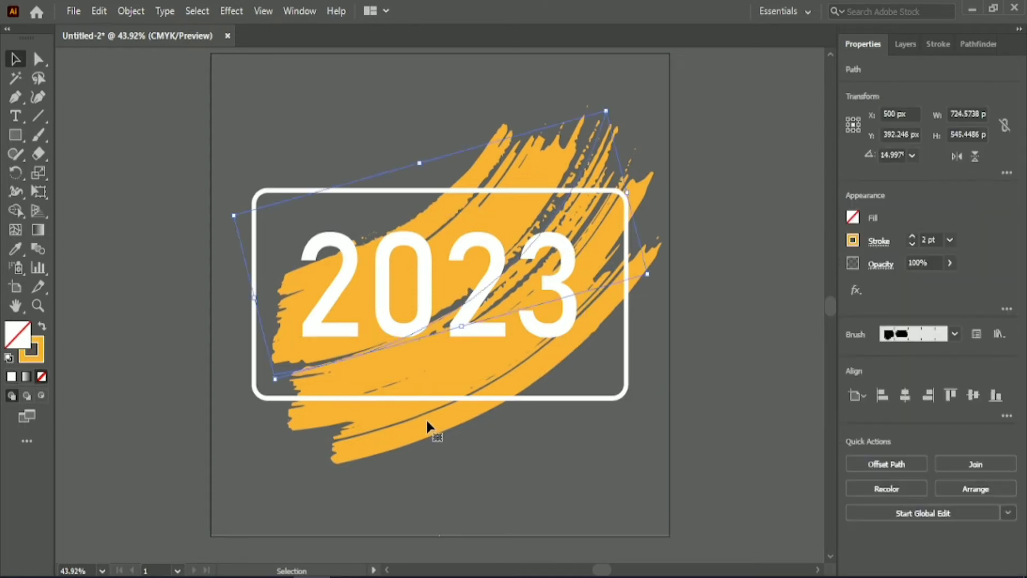
key("Left")
key("Left")
key("Left")
key("Left")
key("Left")
key("Left")
key("Left")
key("Left")
key("Left")
key("Left")
key("Left")
key("Left")
key("Left")
key("Up")
key("Up")
key("Up")
key("Up")
key("Up")
key("Up")
key("Up")
key("Up")
key("Up")
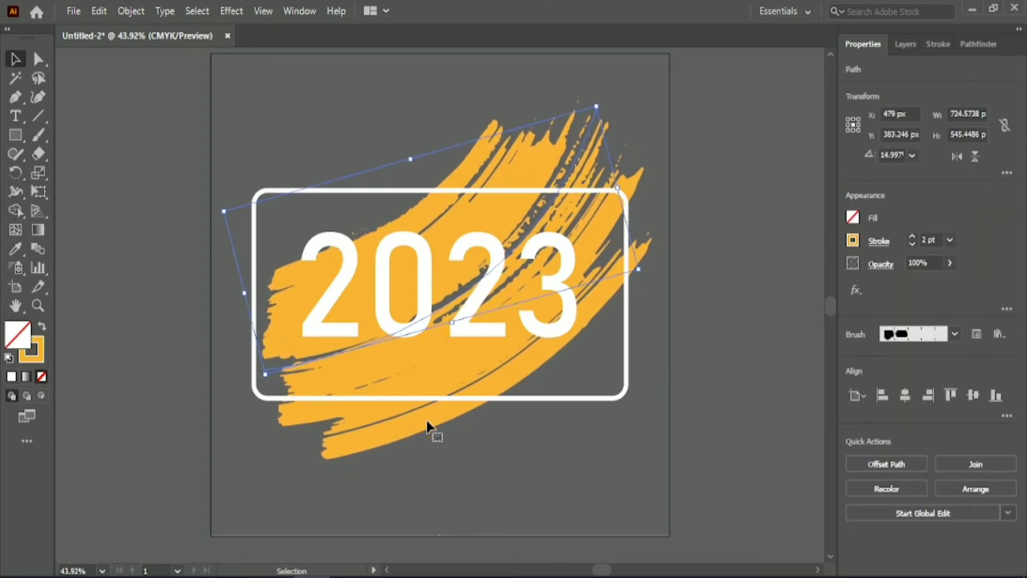
left_click(723, 300)
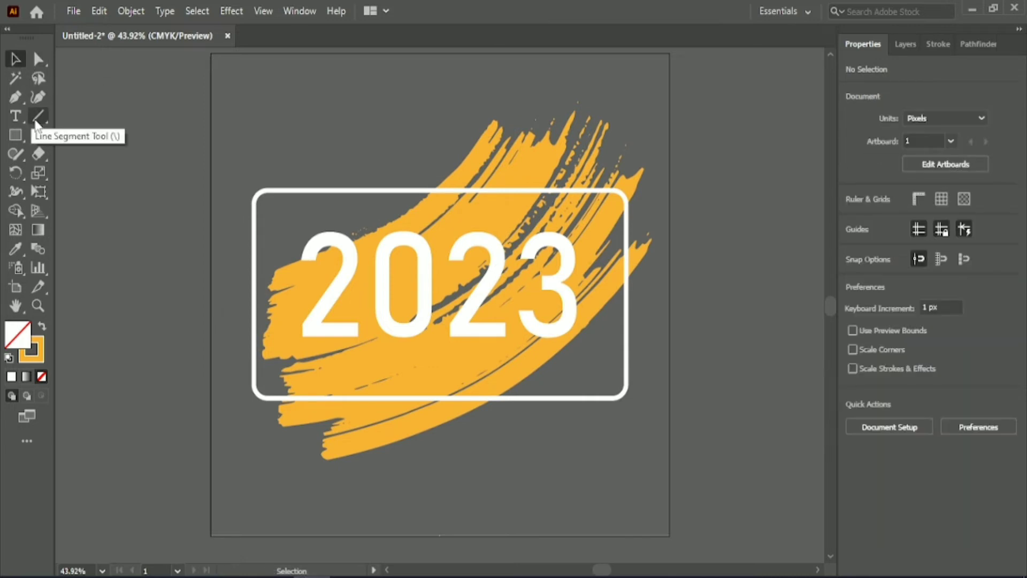
Cut the white frame's bottom edge at two points with the Scissors tool and delete the middle segment.
left_click_drag(38, 153, 95, 176)
scroll(456, 428, "up", 3)
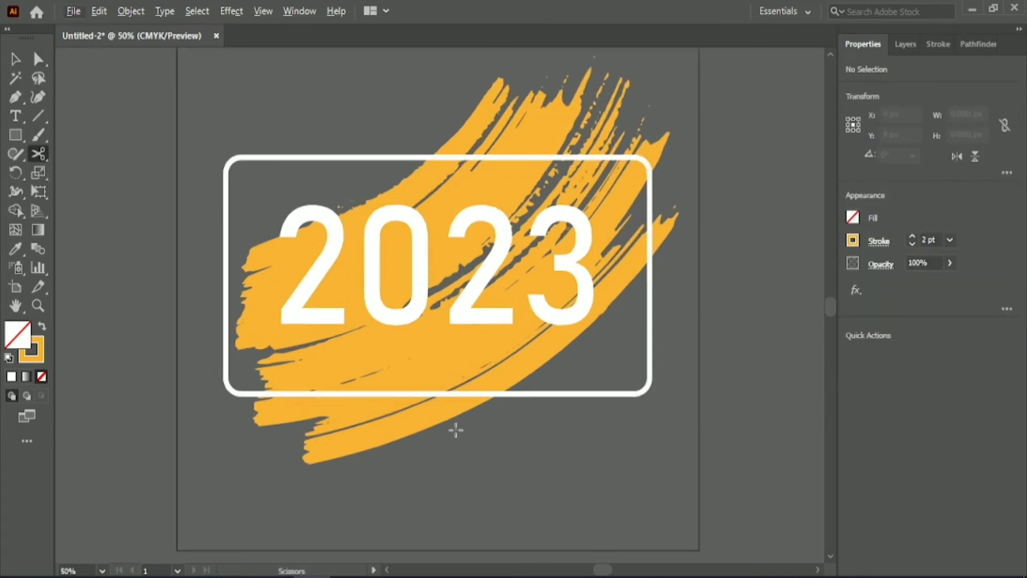
scroll(457, 428, "down", 1)
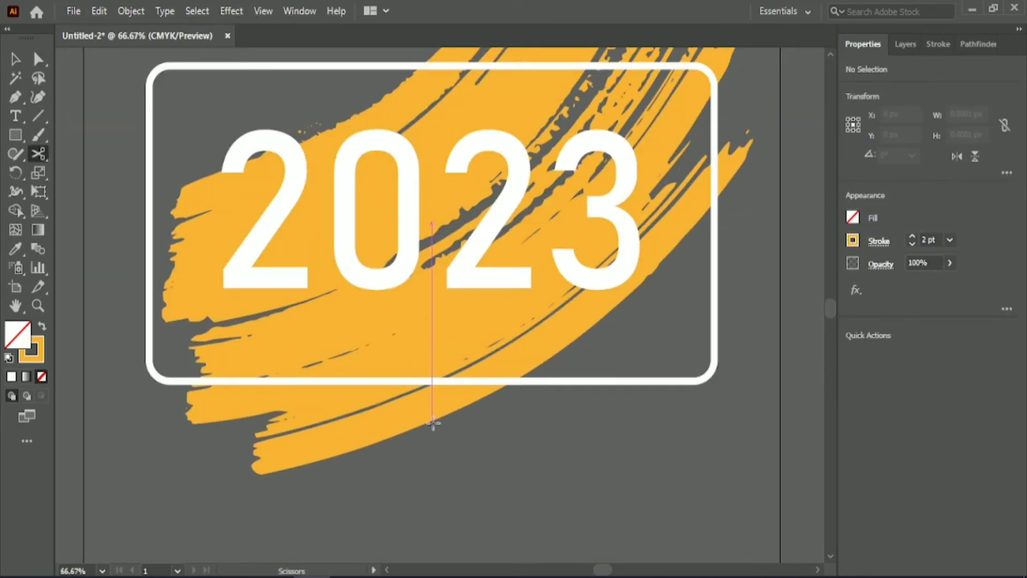
left_click(366, 380)
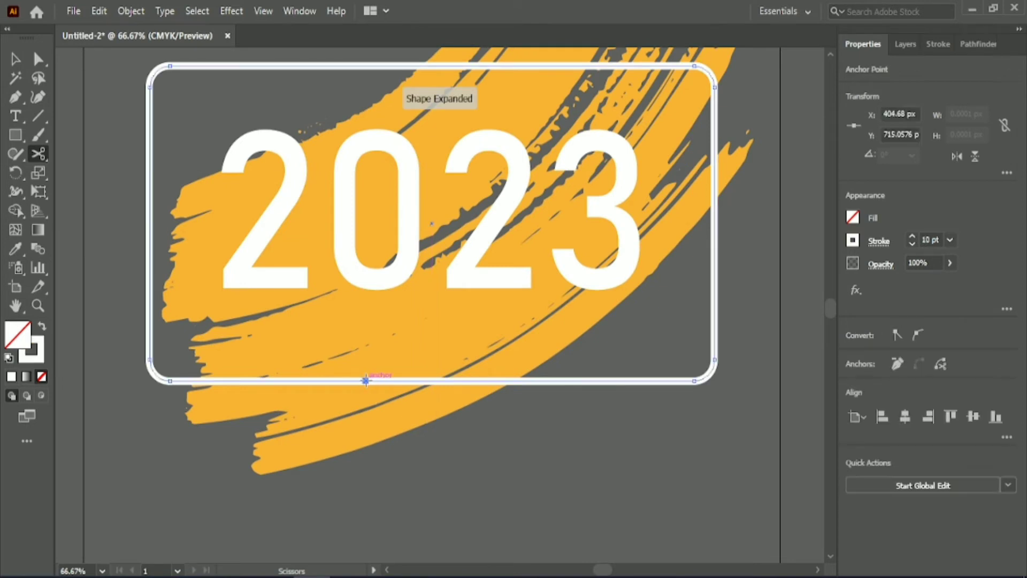
left_click(527, 380)
key("v")
key("Delete")
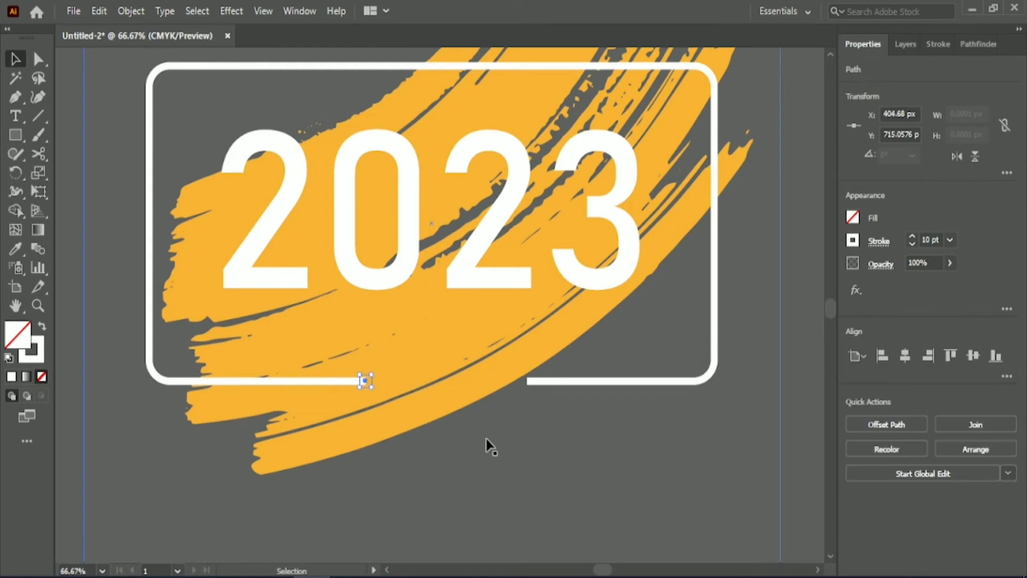
Give the open white frame's stroke ends round caps.
left_click(564, 380)
left_click(938, 44)
left_click(930, 91)
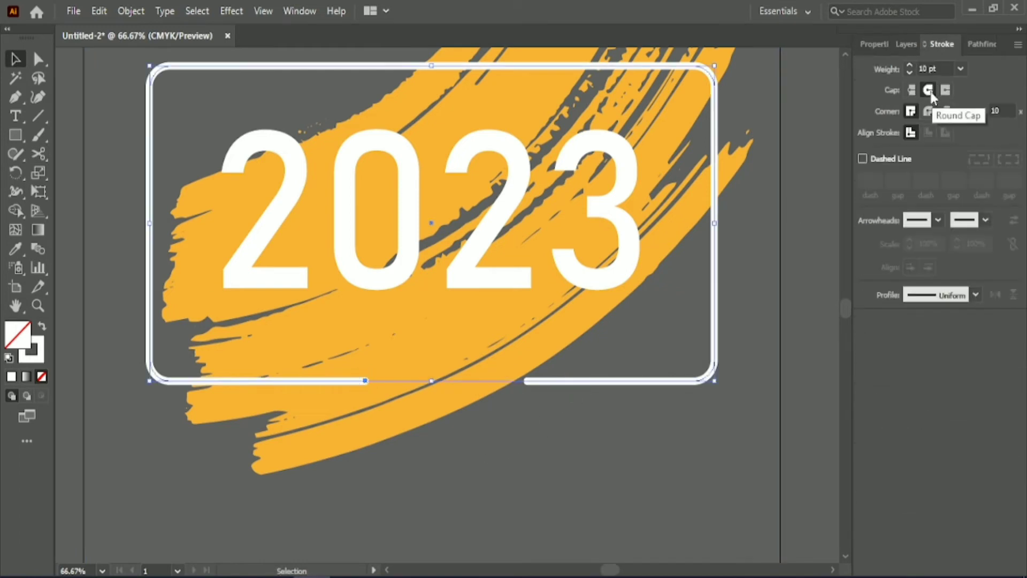
left_click(458, 479)
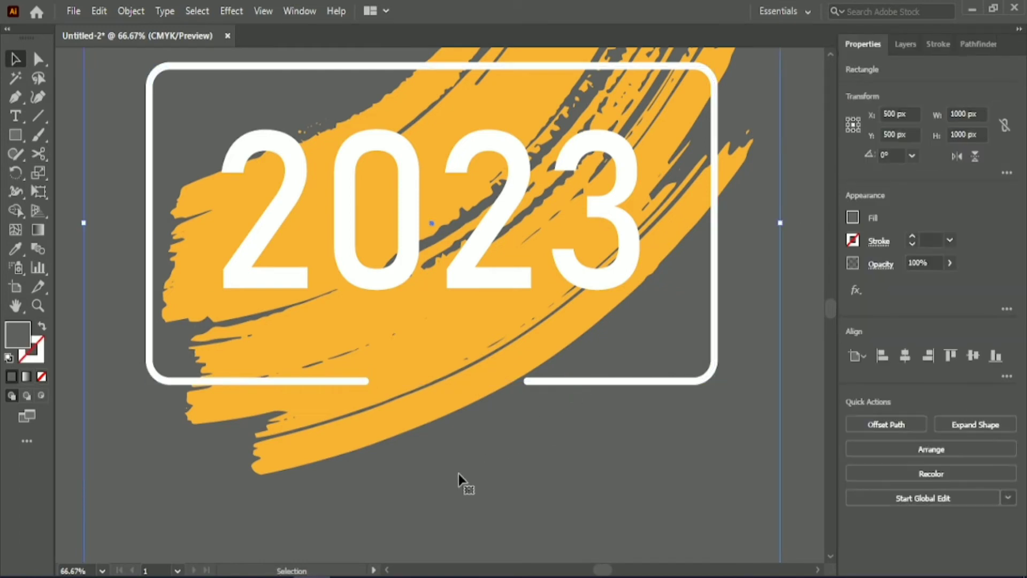
Add the text Happy New Year at the gap in the frame's bottom edge.
left_click(401, 405)
key("BackSpace")
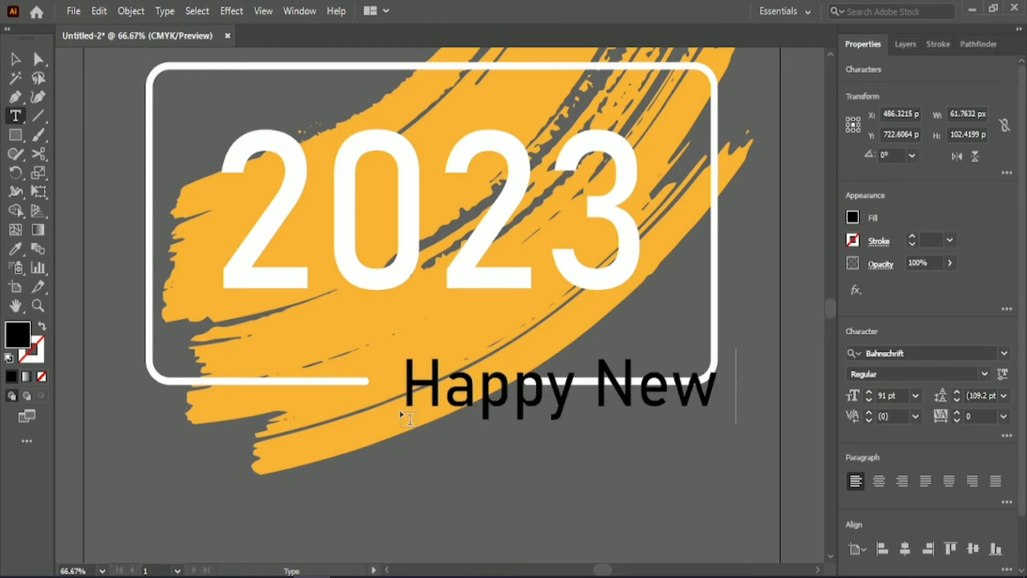
left_click(15, 58)
Copy the white styling of the 2023 text to the Happy New Year text with the Eyedropper.
left_click(15, 249)
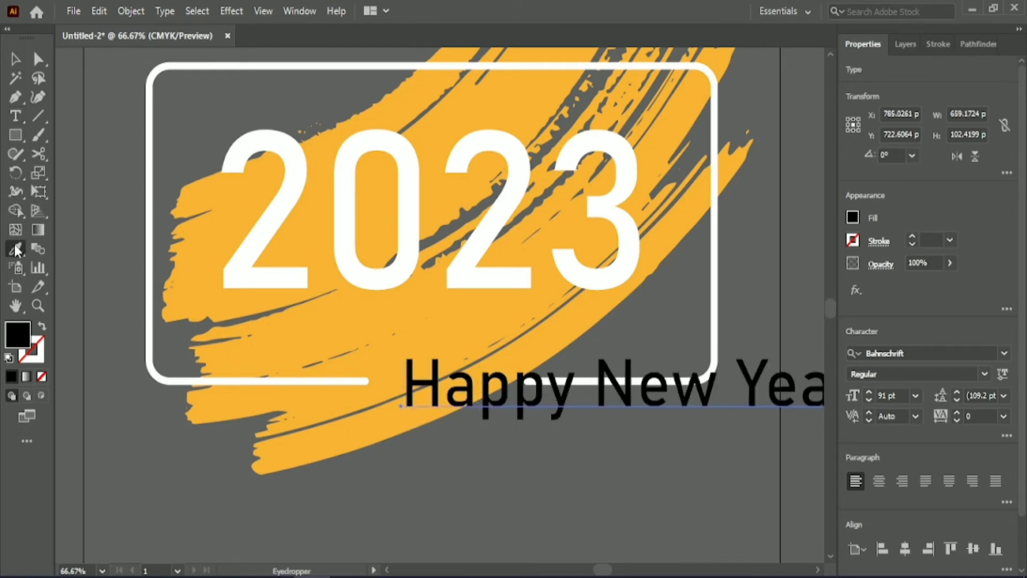
left_click(245, 258)
left_click(17, 63)
Reduce the font size of the Happy New Year text to 39 pt.
scroll(896, 394, "down", 15)
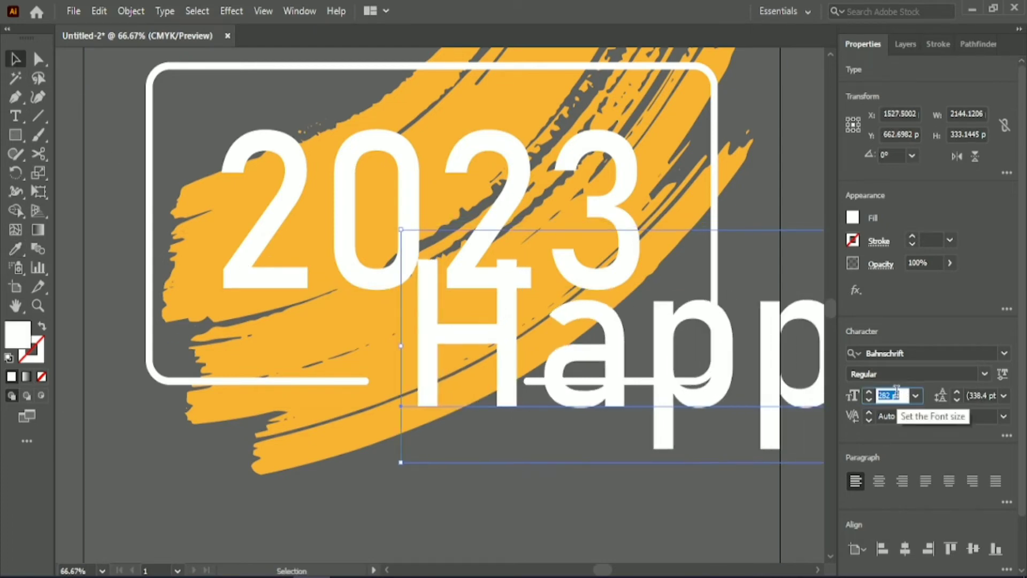
scroll(896, 392, "down", 15)
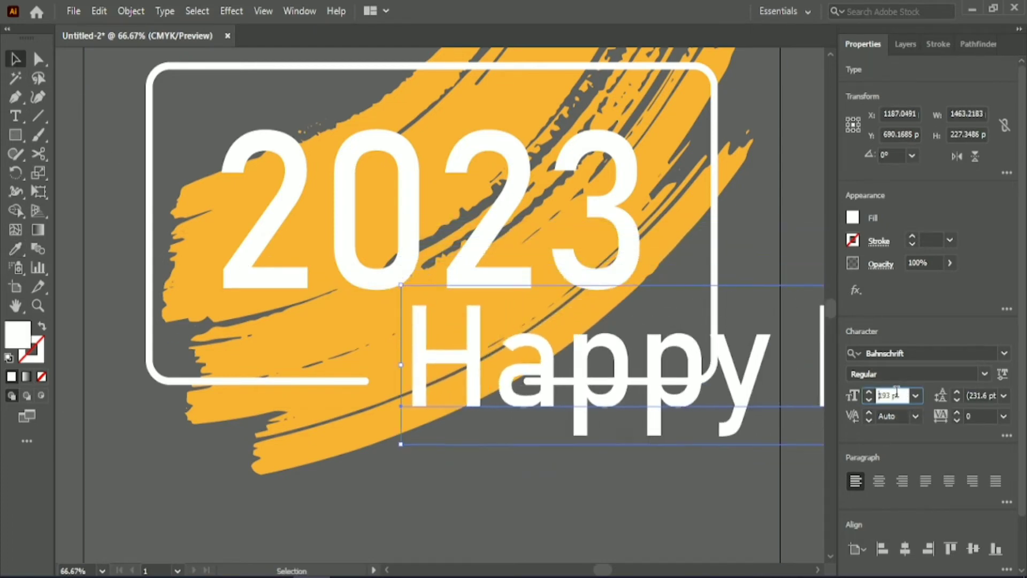
scroll(896, 393, "down", 15)
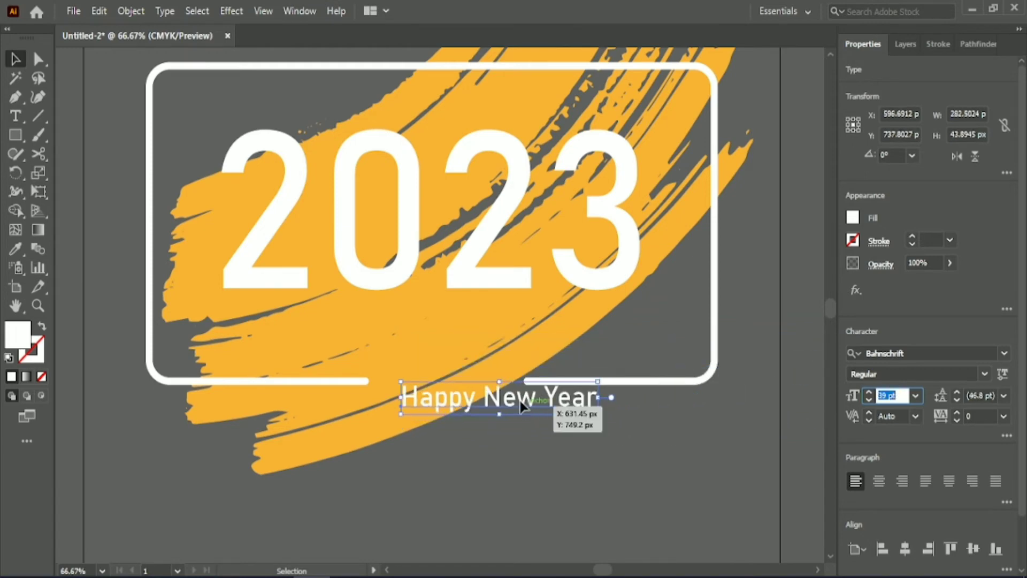
Move the Happy New Year text into the frame's bottom gap at 32 pt, centred horizontally on the artboard.
left_click_drag(522, 404, 475, 381)
left_click(892, 395)
scroll(893, 396, "down", 6)
scroll(890, 396, "down", 1)
left_click(905, 548)
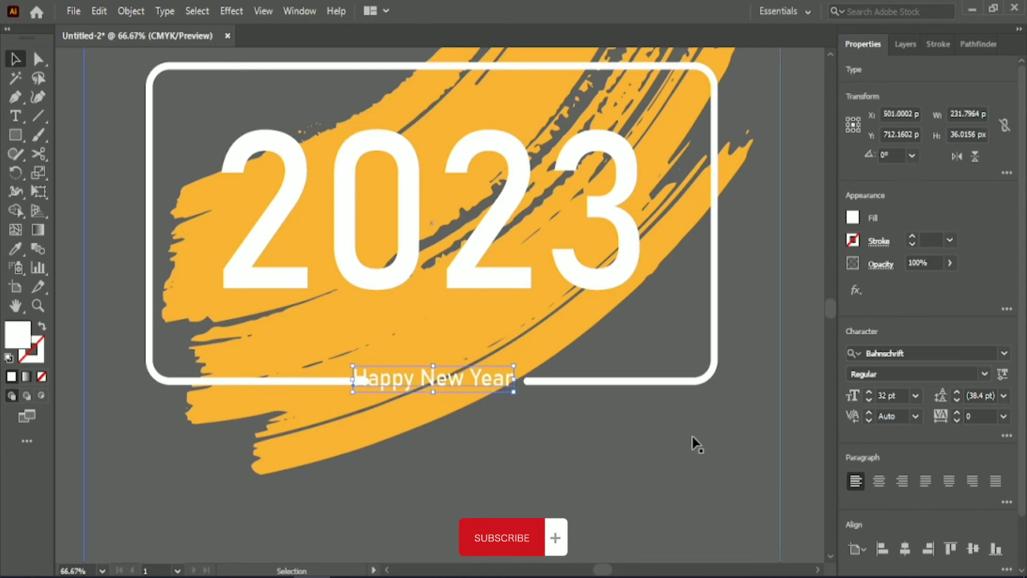
Nudge the Happy New Year text to the right so that it sits between the frame's two open ends.
key("shift+Right")
key("shift+Right")
left_click(805, 407)
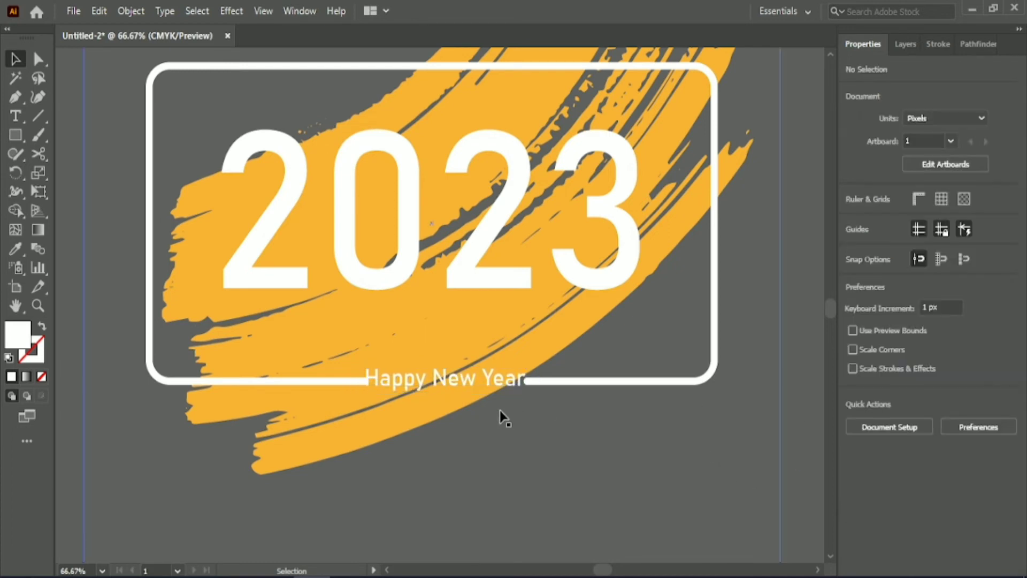
Widen the frame's bottom gap by cutting the line further out on both sides and deleting the short end pieces.
left_click(334, 379)
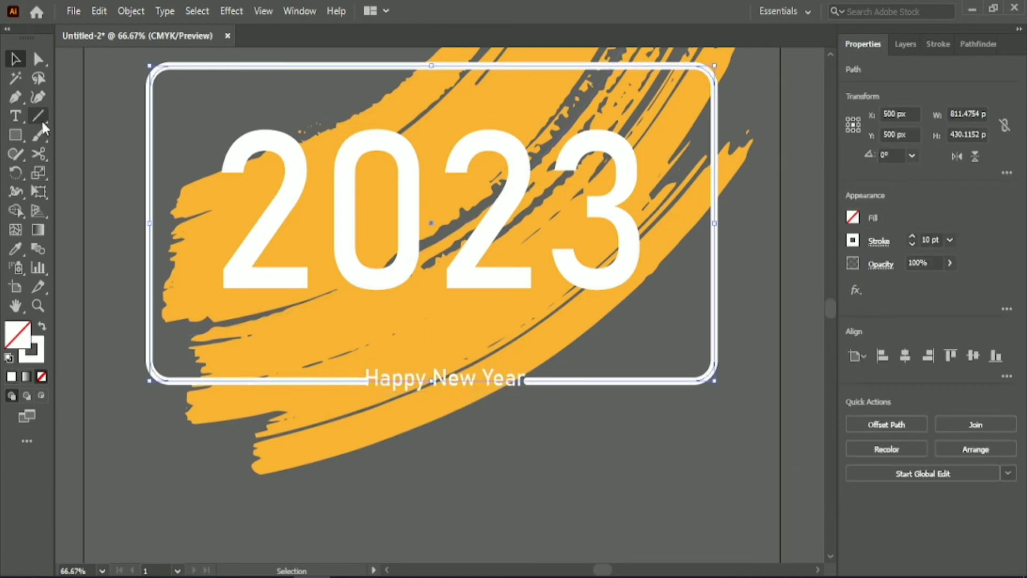
left_click(38, 154)
left_click(334, 379)
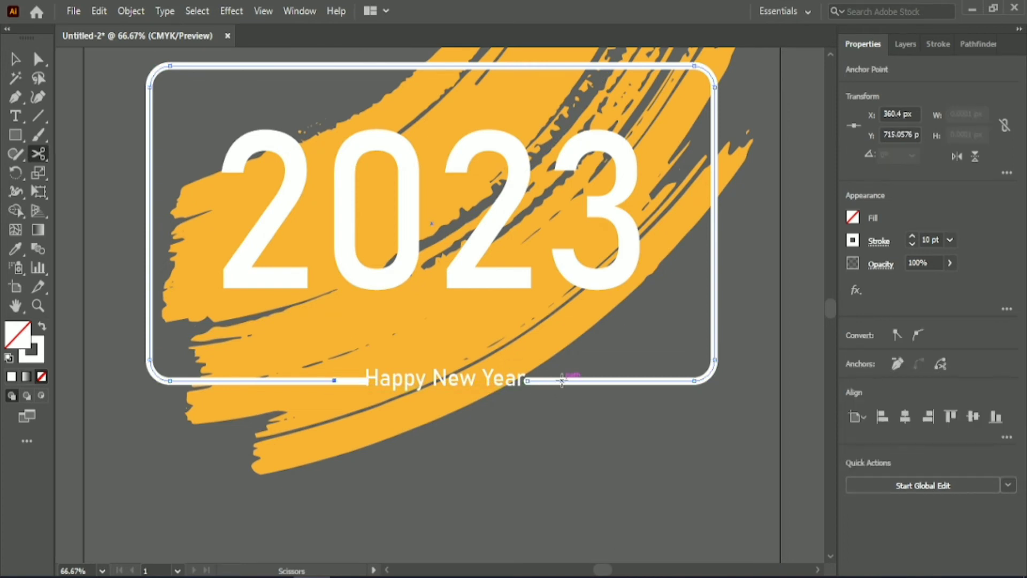
left_click(562, 381)
left_click(359, 382)
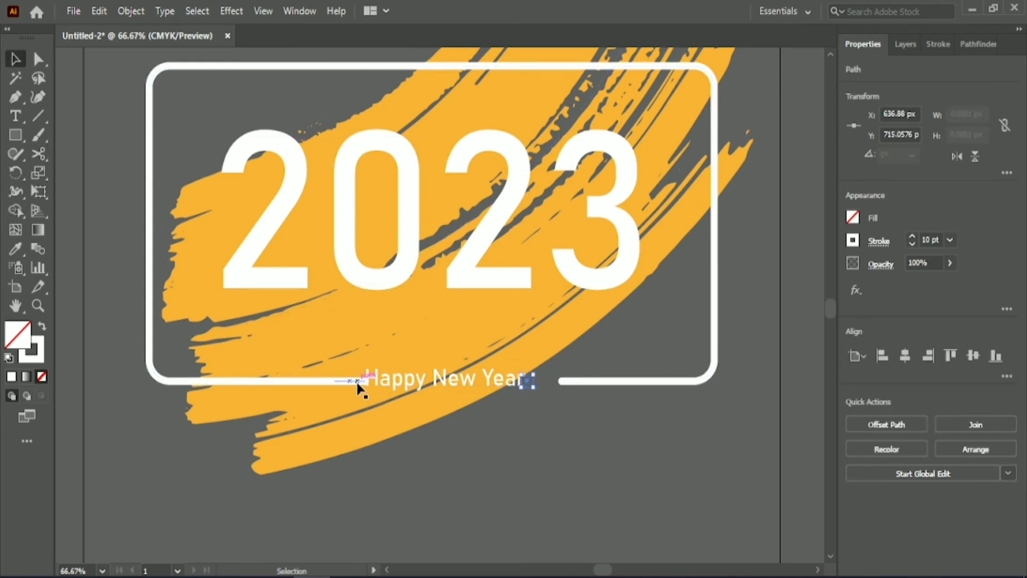
key("Delete")
Enlarge the Happy New Year text to 43 pt and nudge it right until it fills the gap between the frame's open ends.
left_click(393, 381)
left_click(887, 395)
scroll(887, 395, "up", 8)
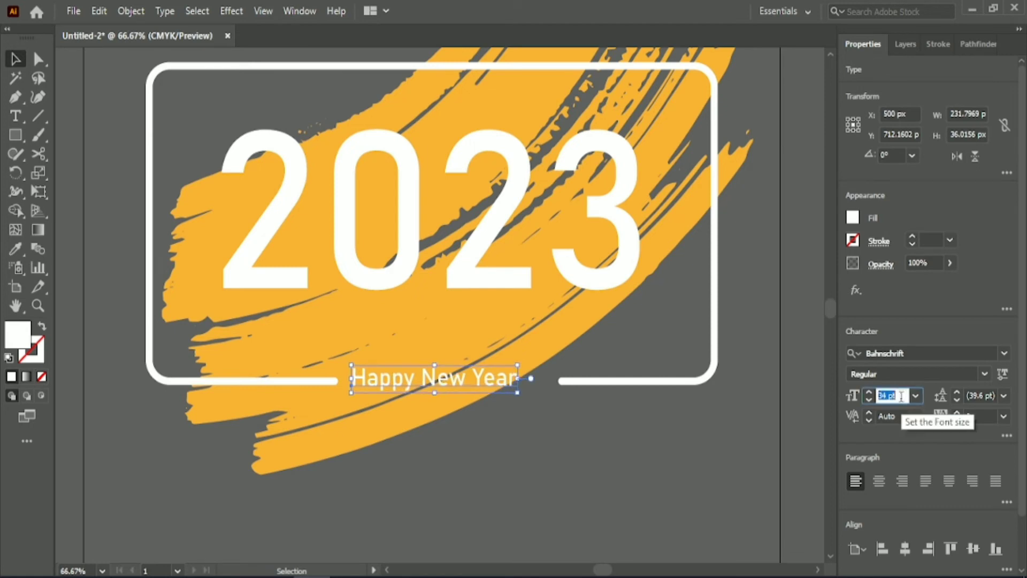
left_click(904, 549)
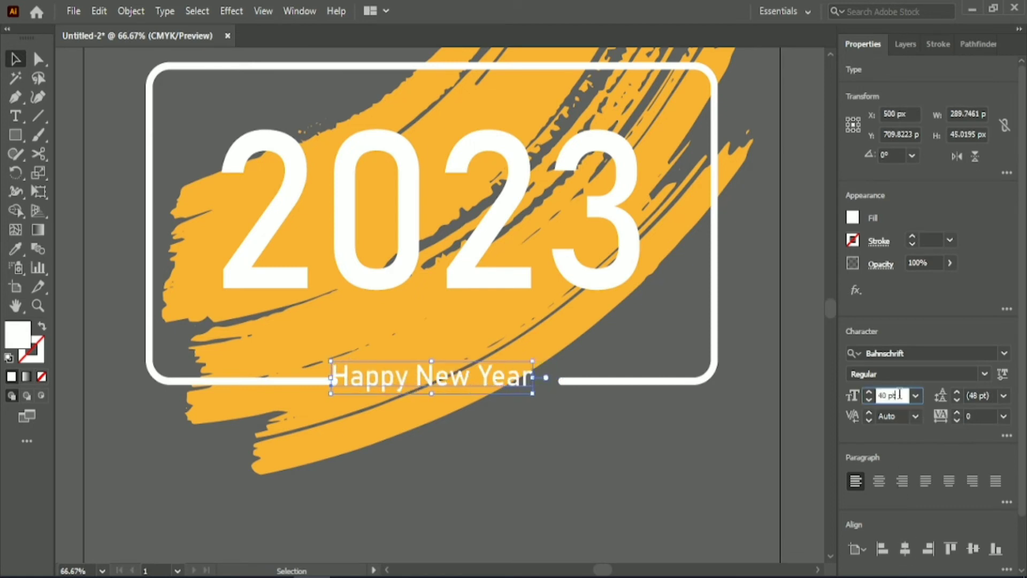
scroll(899, 395, "up", 3)
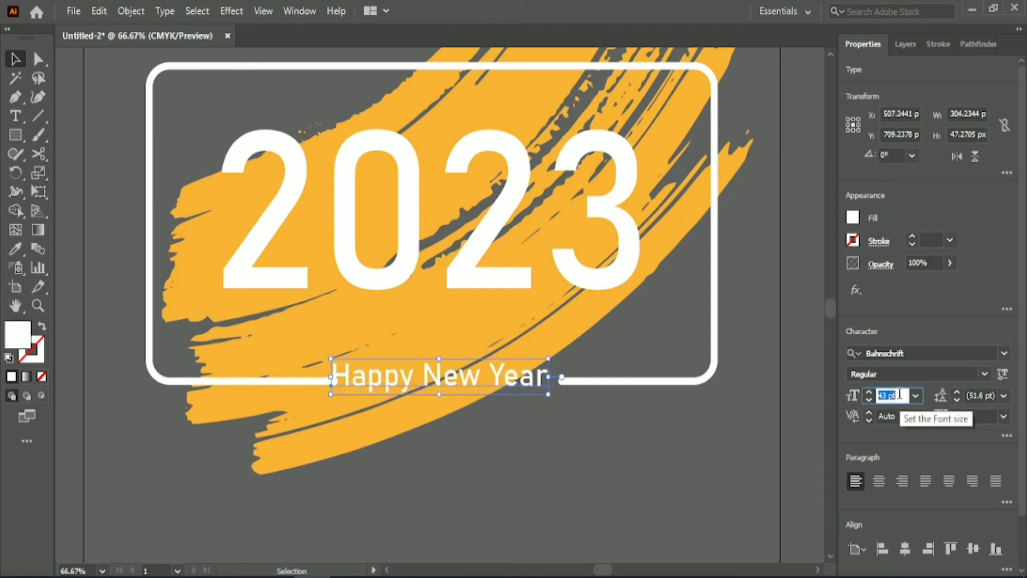
key("Right")
key("Right")
key("Right")
key("Right")
key("Right")
key("Right")
key("Right")
key("Right")
key("Right")
left_click(628, 454)
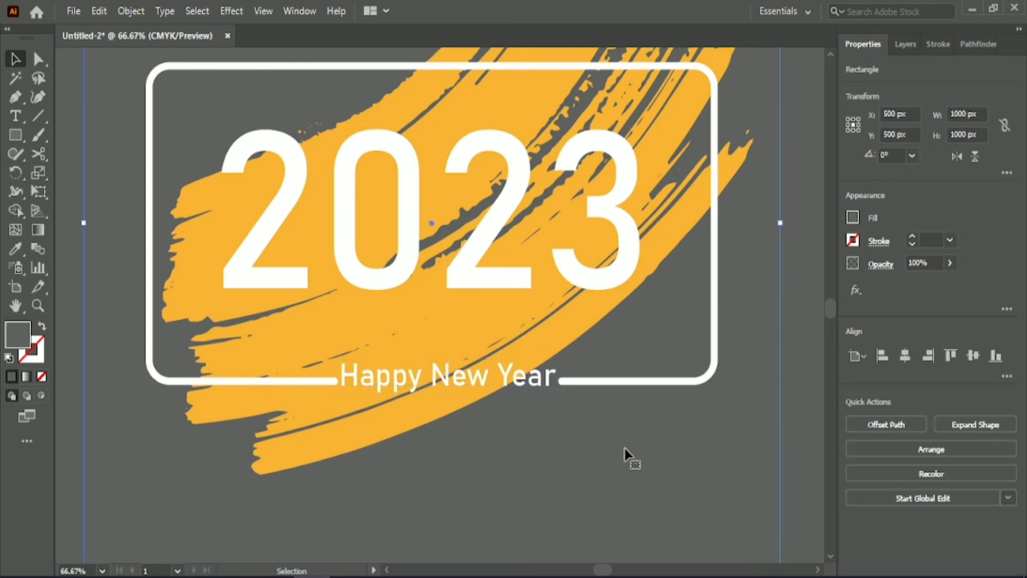
Nudge the Happy New Year text down by about 6 px so that it lines up with the frame's bottom line.
left_click(520, 375)
key("Down")
key("Down")
key("Down")
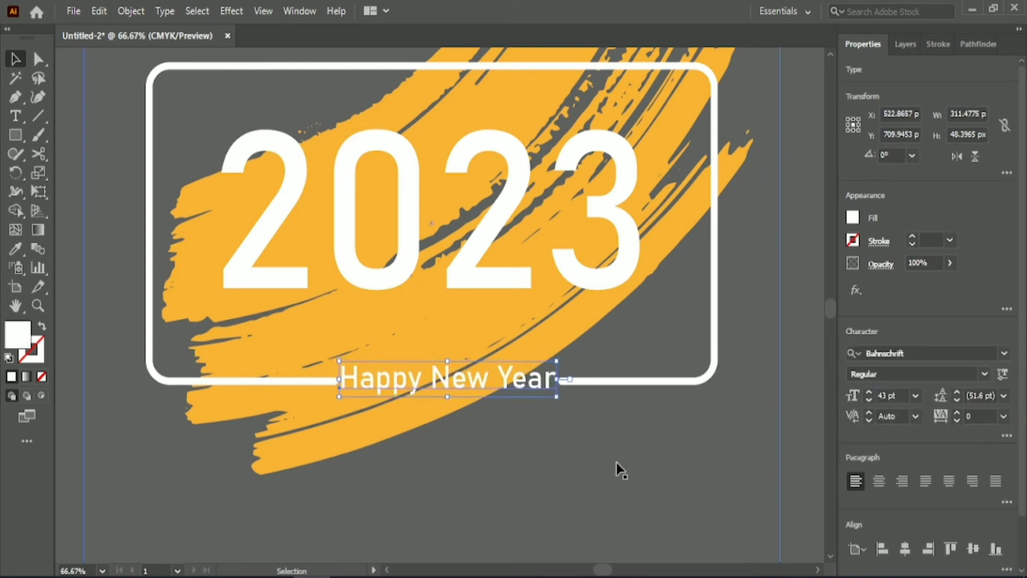
left_click(616, 461)
left_click(522, 386)
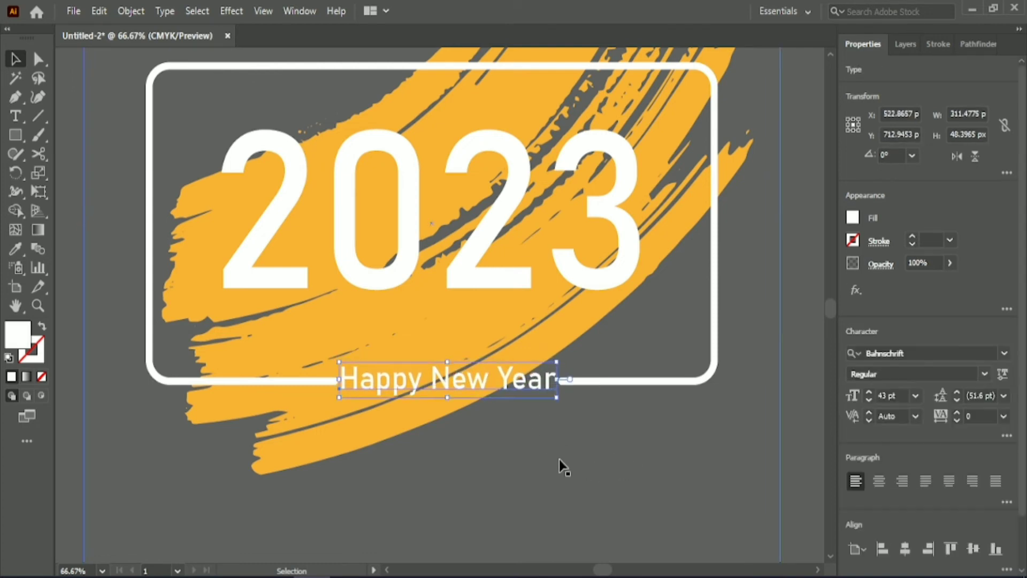
key("Down")
key("Down")
key("Down")
key("Down")
left_click(559, 459)
scroll(559, 459, "down", 1)
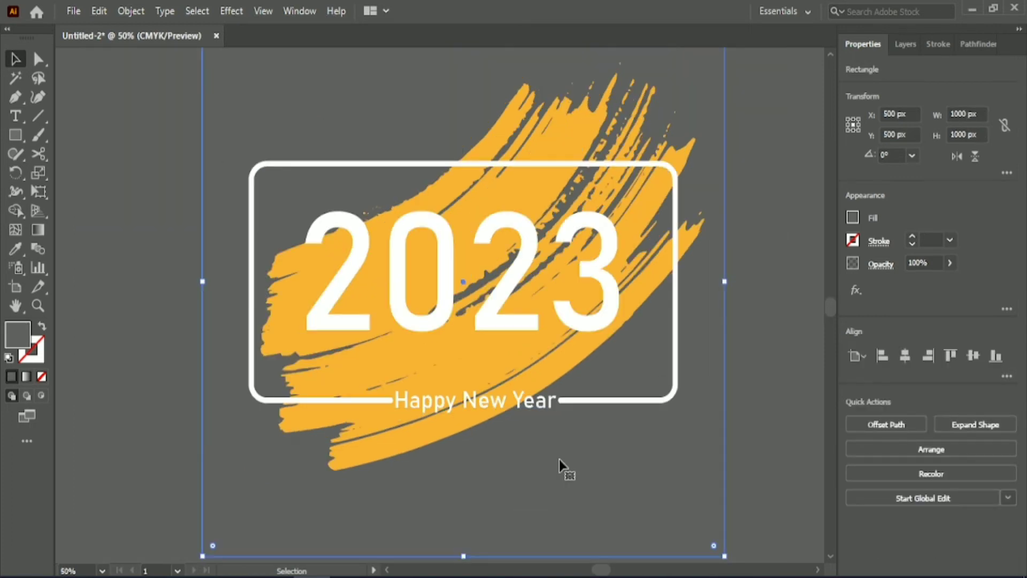
left_click(177, 238)
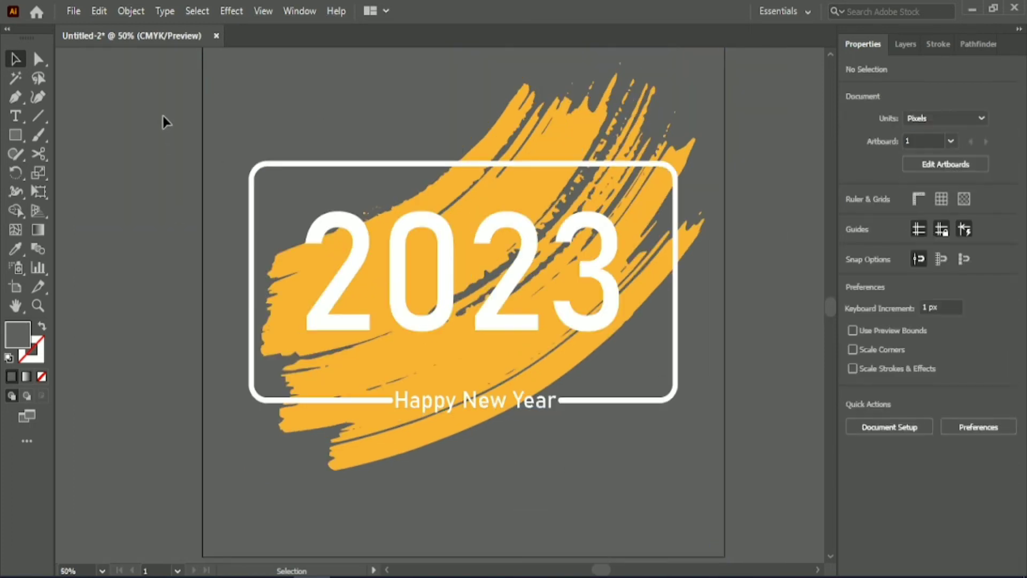
Group the brush stroke, frame, 2023 text and Happy New Year text without the background.
left_click_drag(165, 119, 681, 488)
left_click(550, 496, "shift")
left_click(884, 528)
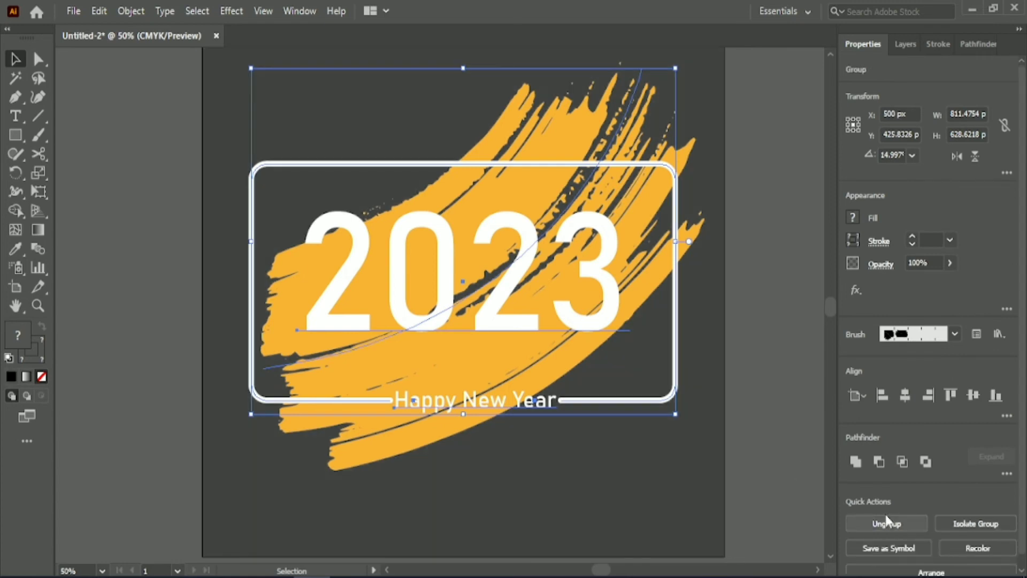
Centre only the Happy New Year text horizontally on the artboard.
left_click(770, 455)
left_click(505, 404)
left_click(906, 549)
left_click(781, 420)
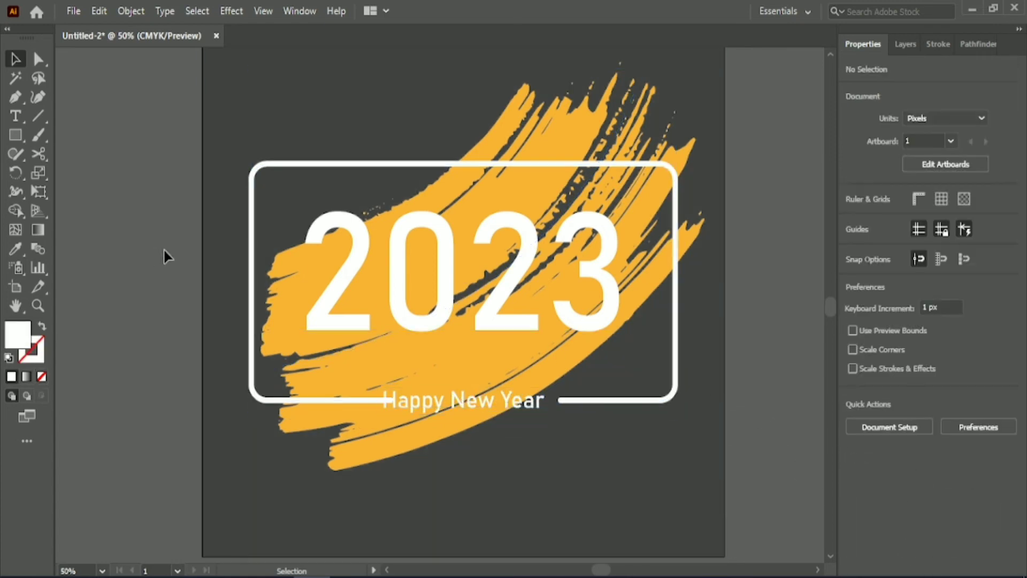
Nudge the frame and the 2023 text left by about 19 px to fit around the centred Happy New Year text.
left_click_drag(164, 251, 315, 228)
left_click(278, 488, "shift")
key("Left")
key("Left")
key("Left")
key("Left")
key("Left")
key("Left")
key("Left")
key("Left")
key("Left")
key("Left")
key("Left")
key("Left")
key("Left")
key("Left")
key("Left")
key("Left")
key("Left")
key("Left")
key("Left")
key("Left")
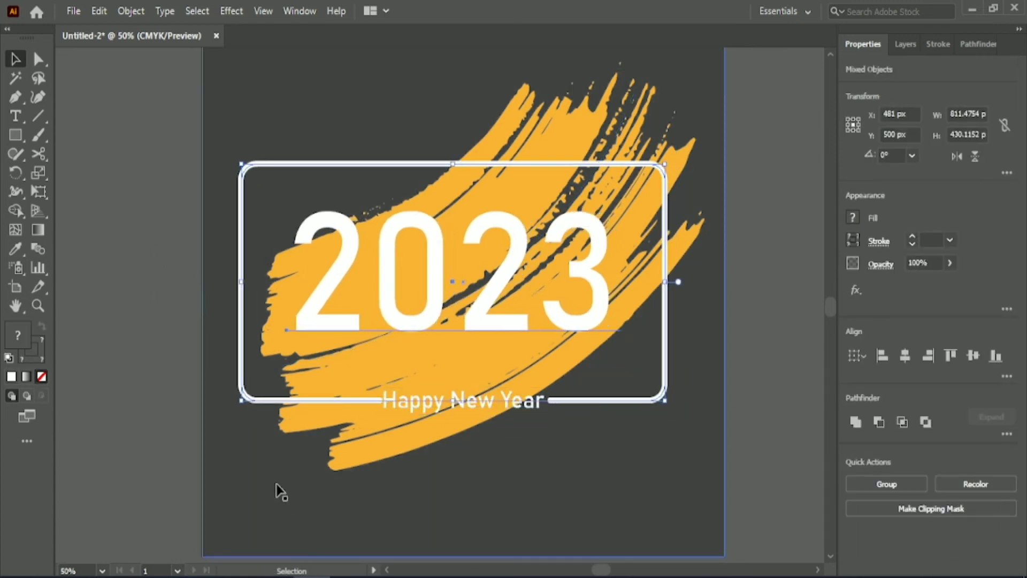
Undo the left nudges of the frame and 2023 text and the centring of the Happy New Year text.
key("ctrl+z")
key("Right")
key("Right")
key("Right")
key("Right")
key("Right")
key("Right")
key("Right")
key("Right")
key("Right")
key("Right")
key("Right")
key("Right")
key("Right")
key("Right")
key("Right")
key("Right")
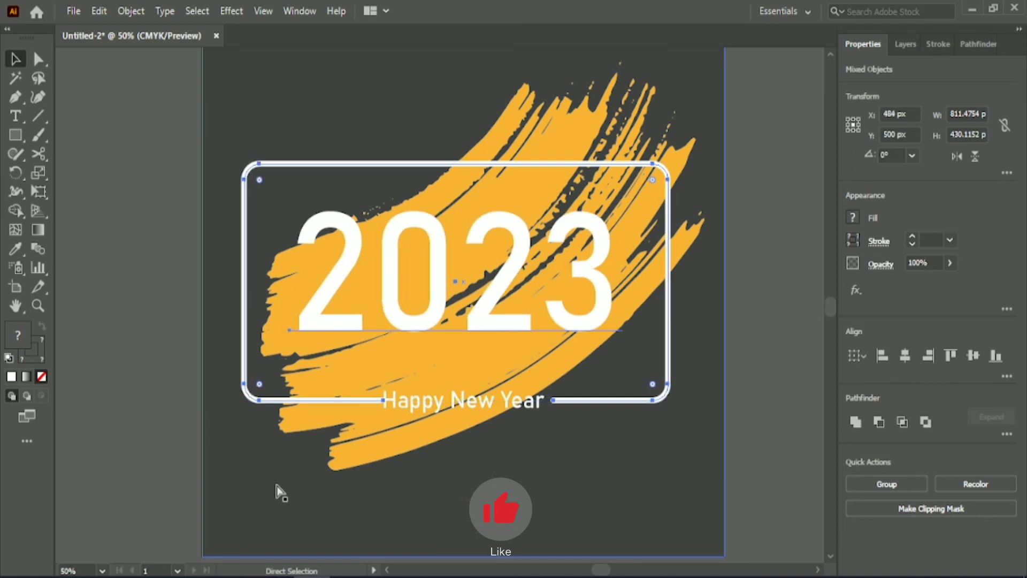
key("Right")
key("Right")
key("Right")
key("Right")
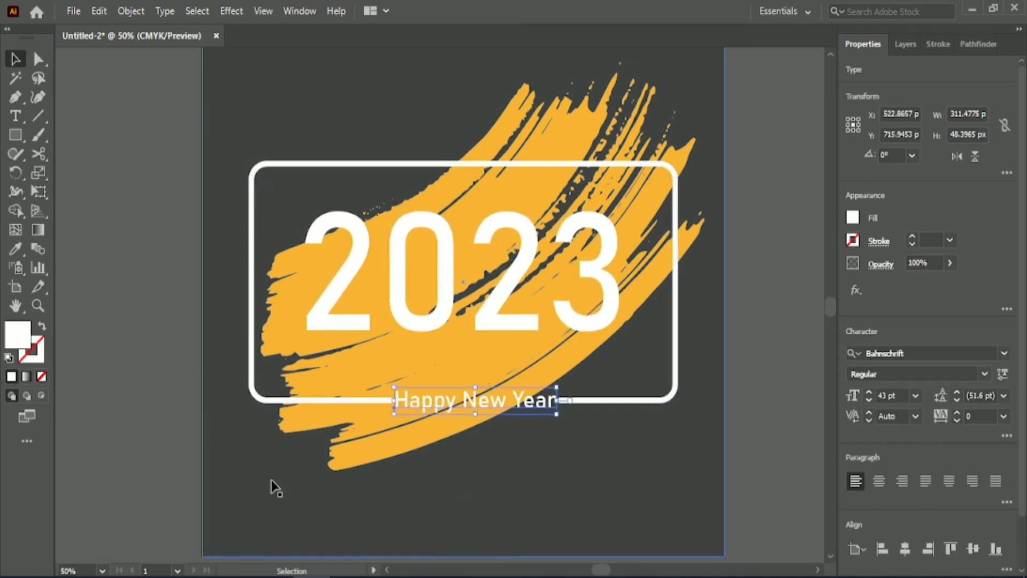
Centre the Happy New Year text horizontally on the artboard by itself.
left_click(138, 258)
left_click_drag(555, 382, 459, 490)
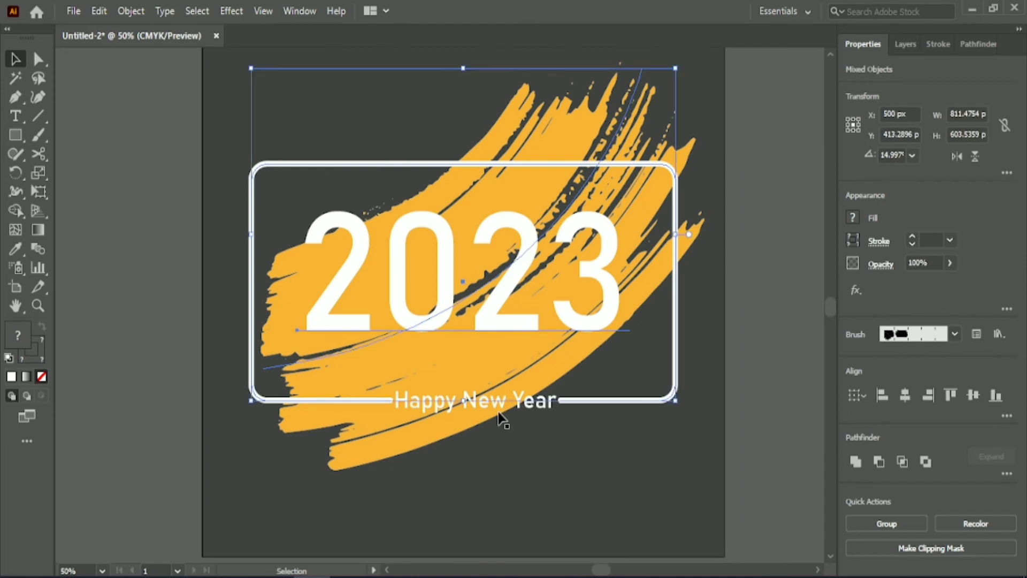
left_click(701, 351, "shift")
left_click(530, 409)
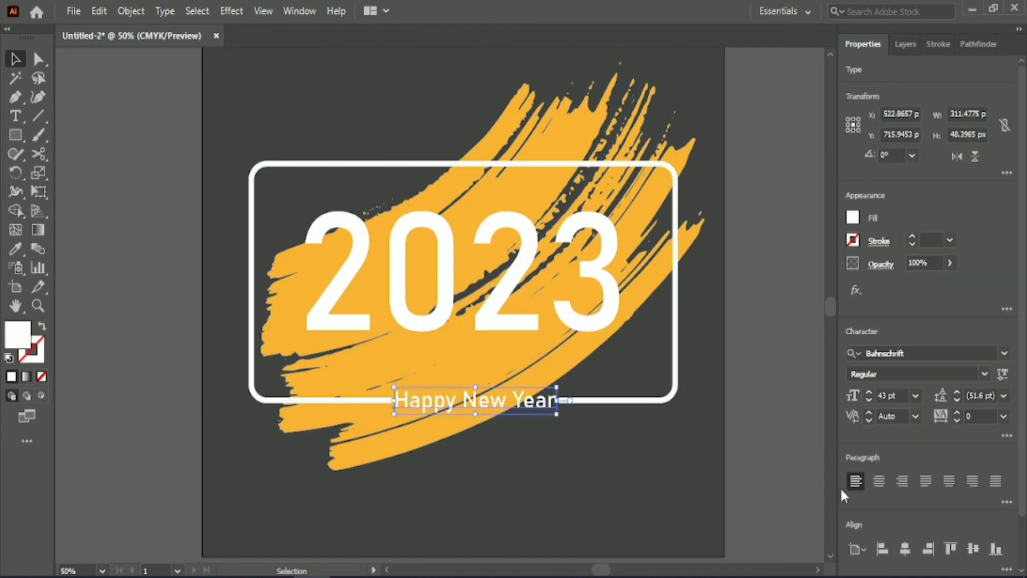
left_click(905, 550)
left_click(770, 488)
Nudge the brush stroke, frame and 2023 text together about 21 px left so that the frame's gap fits the Happy New Year text.
left_click_drag(564, 329, 564, 330)
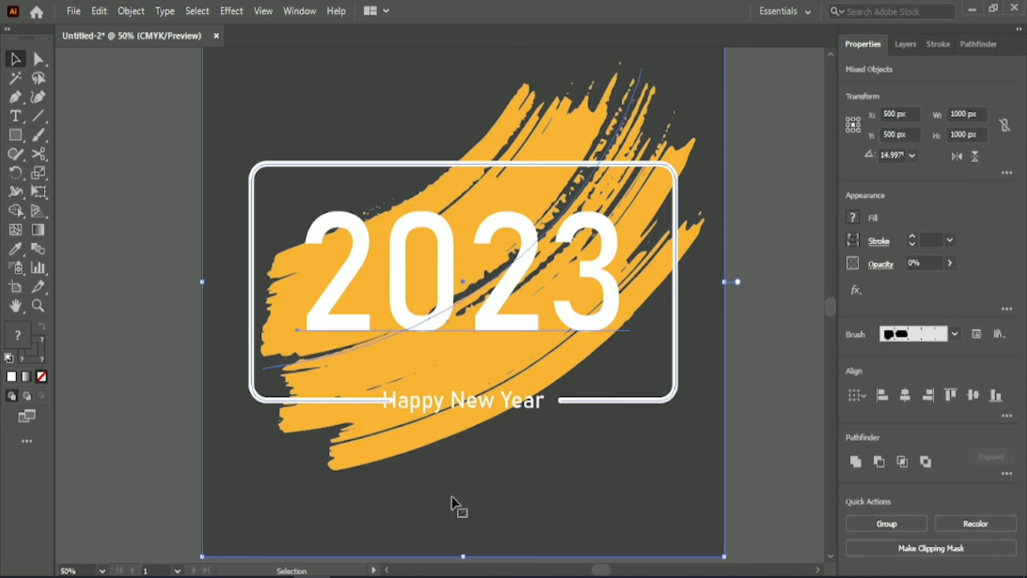
left_click(450, 495, "shift")
key("Left")
key("Left")
key("Left")
key("Left")
key("Left")
key("Left")
key("Left")
key("Left")
key("Left")
key("Left")
key("Left")
key("Left")
key("Left")
key("Left")
key("Left")
key("Left")
key("Left")
key("Left")
key("Left")
key("Left")
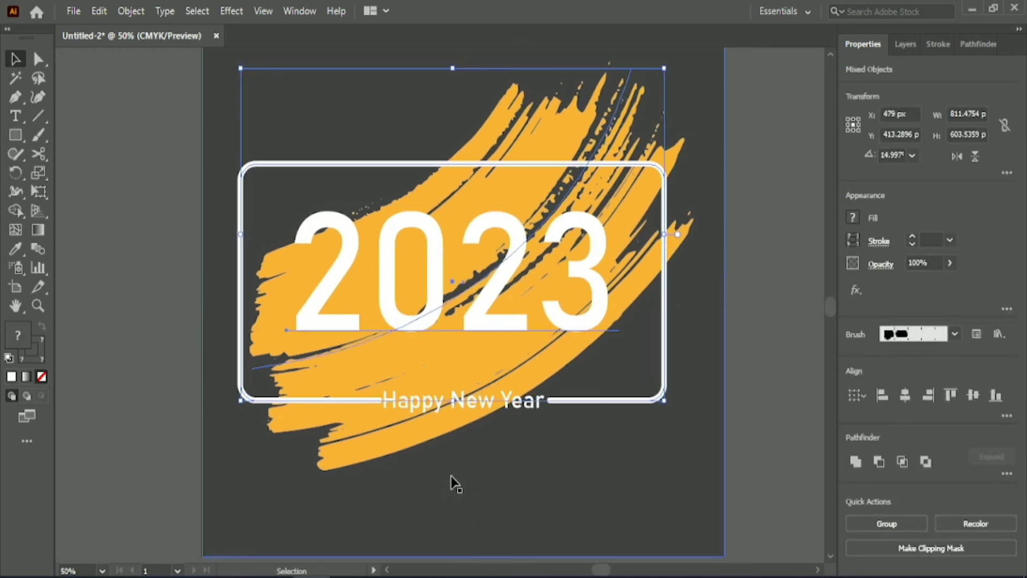
Group the brush stroke, frame and both texts, and centre the group horizontally and vertically on the artboard.
left_click(467, 413, "shift")
left_click(906, 522)
left_click(913, 395)
left_click(973, 395)
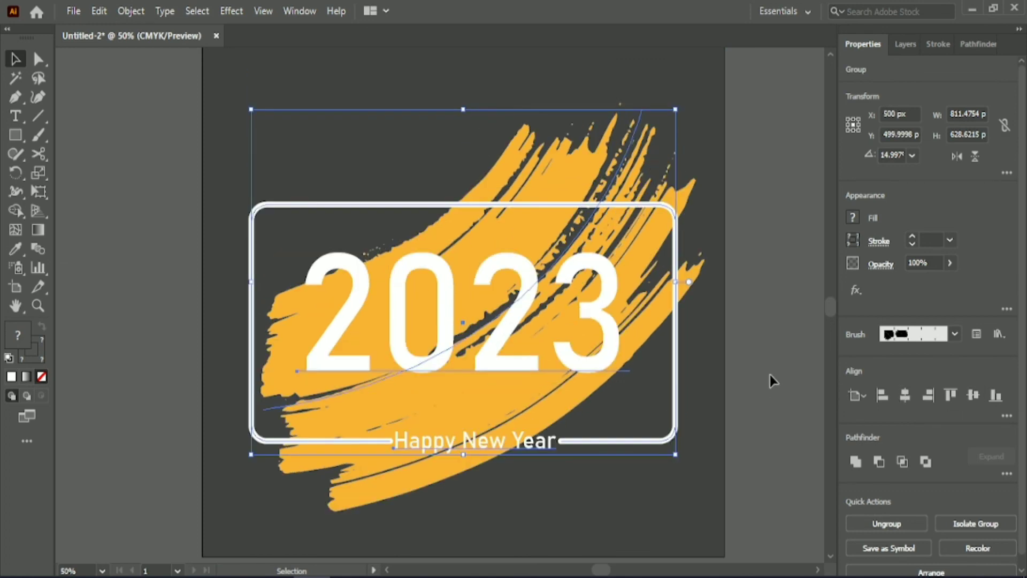
left_click(769, 364)
key("ctrl+minus")
left_click_drag(595, 571, 598, 571)
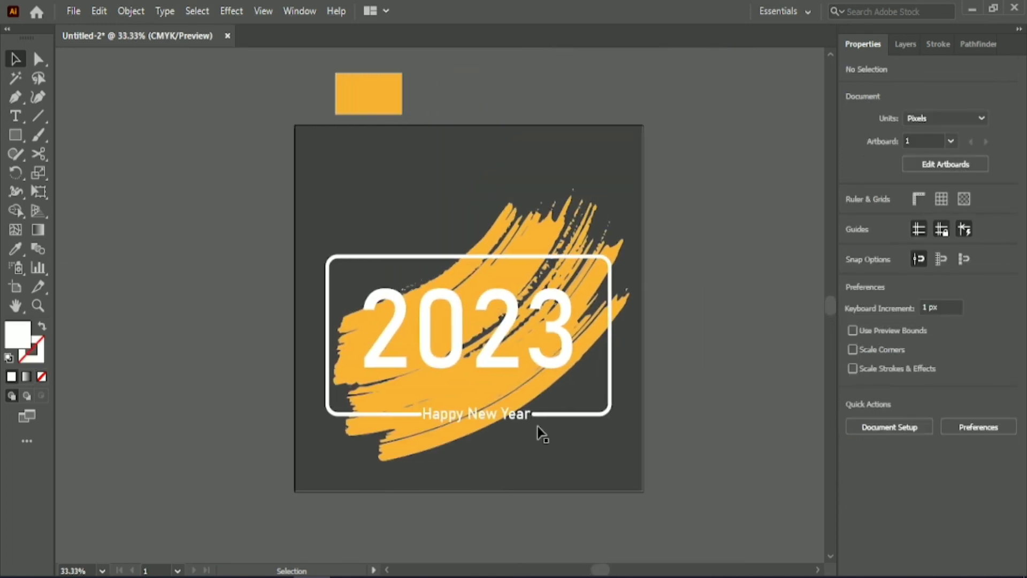
Nudge the grouped design up by about 38 px on the artboard.
left_click(538, 414)
key("Up")
key("Up")
key("Up")
key("Up")
key("Up")
key("Up")
key("Up")
key("Up")
key("Up")
key("Up")
key("Up")
key("Up")
key("Up")
key("Up")
key("Up")
key("Up")
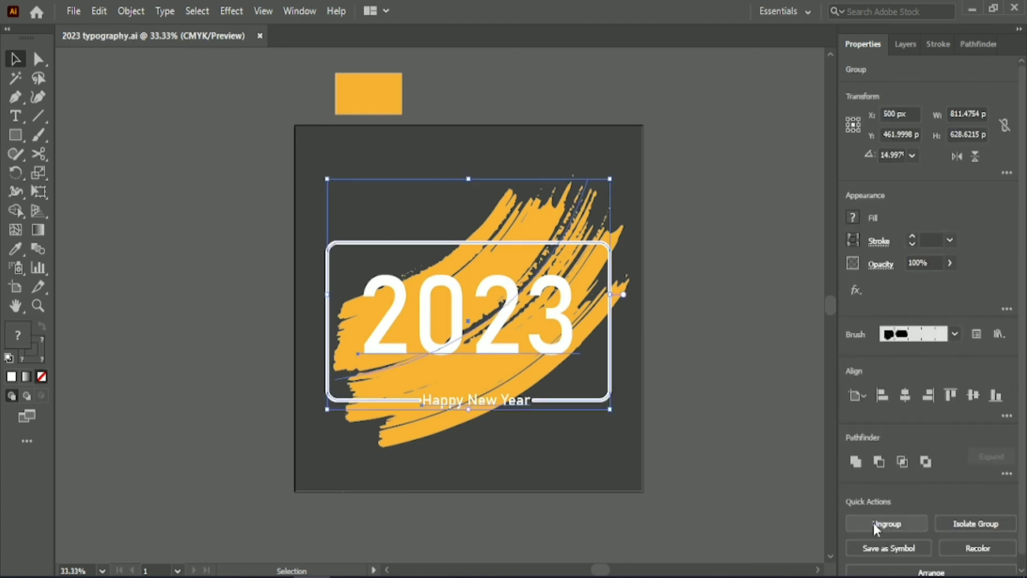
Ungroup the design, enlarge the 2023 text to 330 pt and centre it horizontally on the artboard.
left_click(886, 524)
left_click(573, 353)
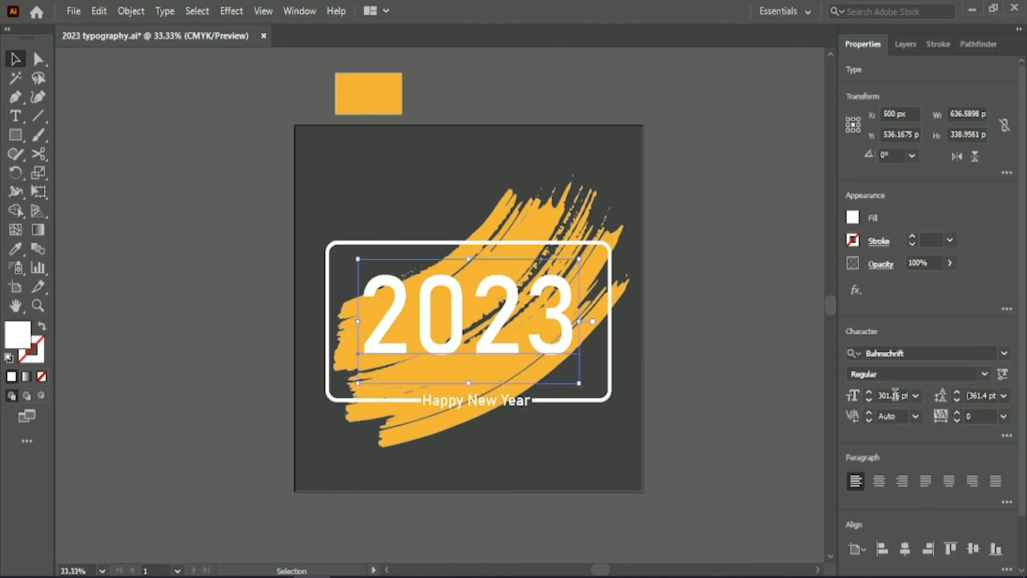
left_click(895, 395)
scroll(894, 395, "up", 20)
left_click(906, 554)
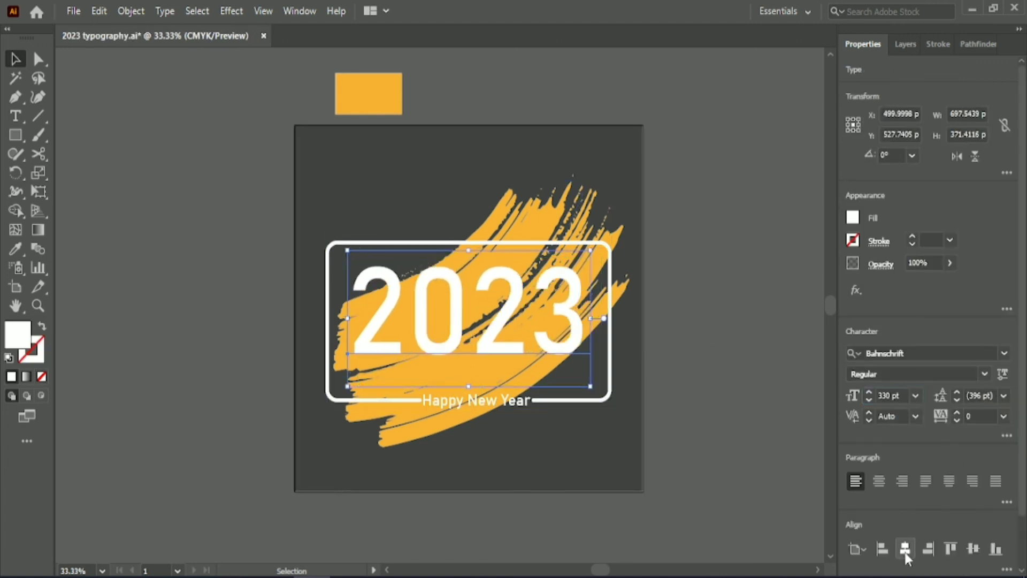
Nudge the 2023 text down by about 22 px inside the frame.
key("Down")
key("Down")
key("Down")
key("Down")
key("Down")
key("Down")
key("Down")
key("Down")
key("Down")
key("Down")
key("Down")
key("Down")
key("Down")
key("Down")
key("Down")
key("Down")
key("Down")
key("Down")
key("Down")
key("Down")
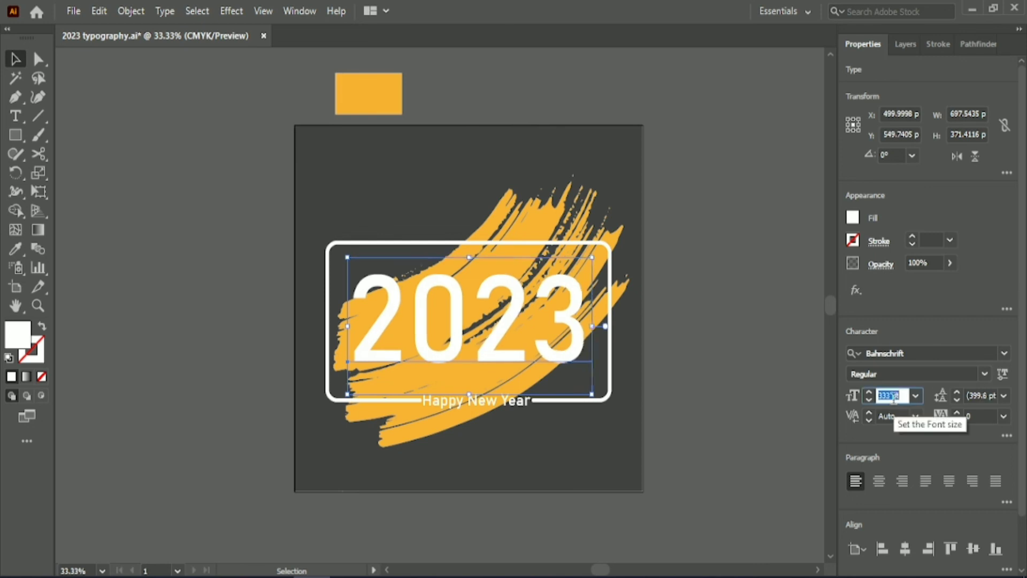
Enlarge the 2023 text beyond 333 pt and centre it horizontally on the artboard again.
scroll(894, 397, "up", 16)
left_click(905, 551)
left_click(737, 362)
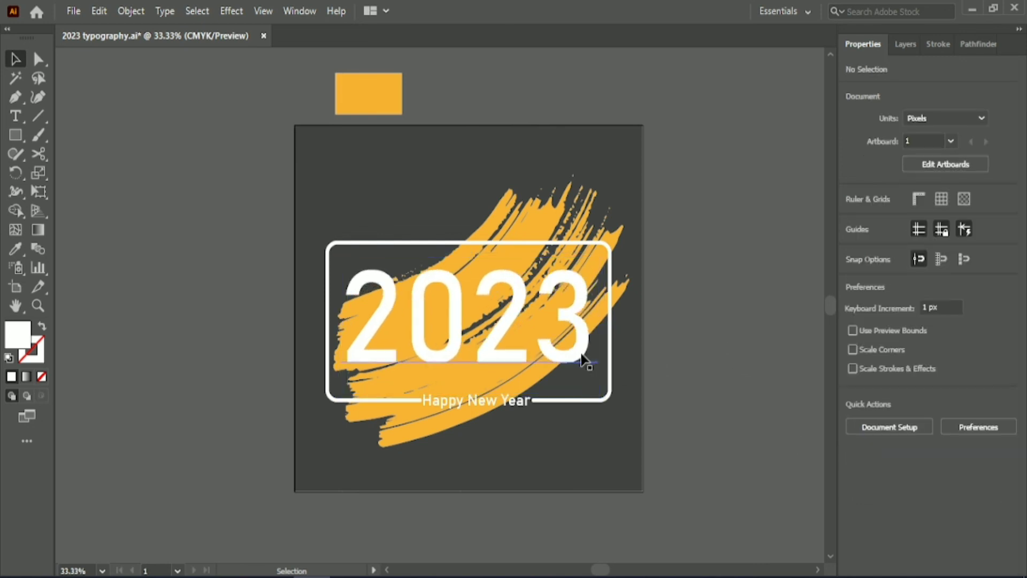
Align the vertical centres of the 2023 text and the white rounded frame.
left_click(587, 360)
left_click(610, 398, "shift")
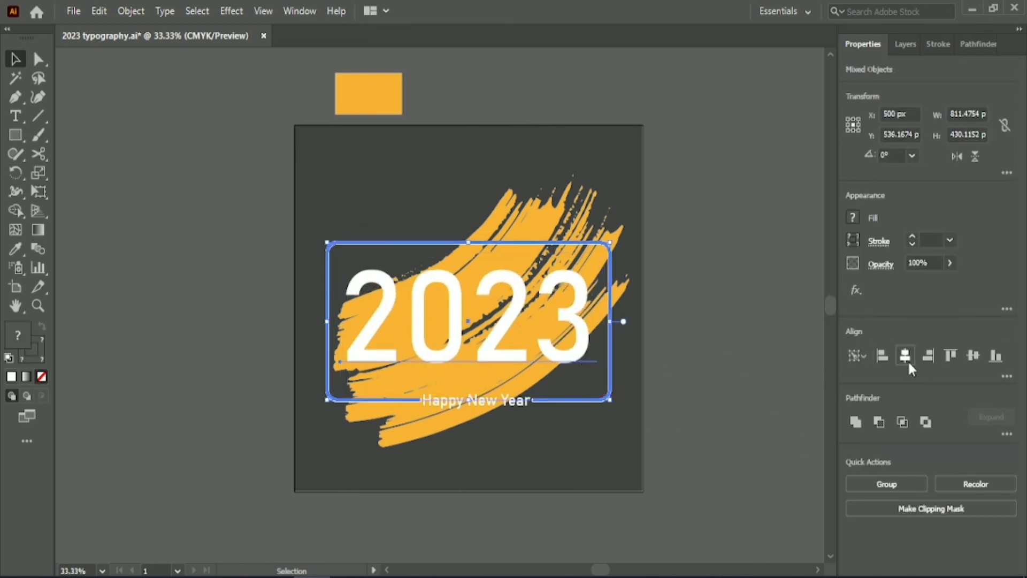
left_click(972, 355)
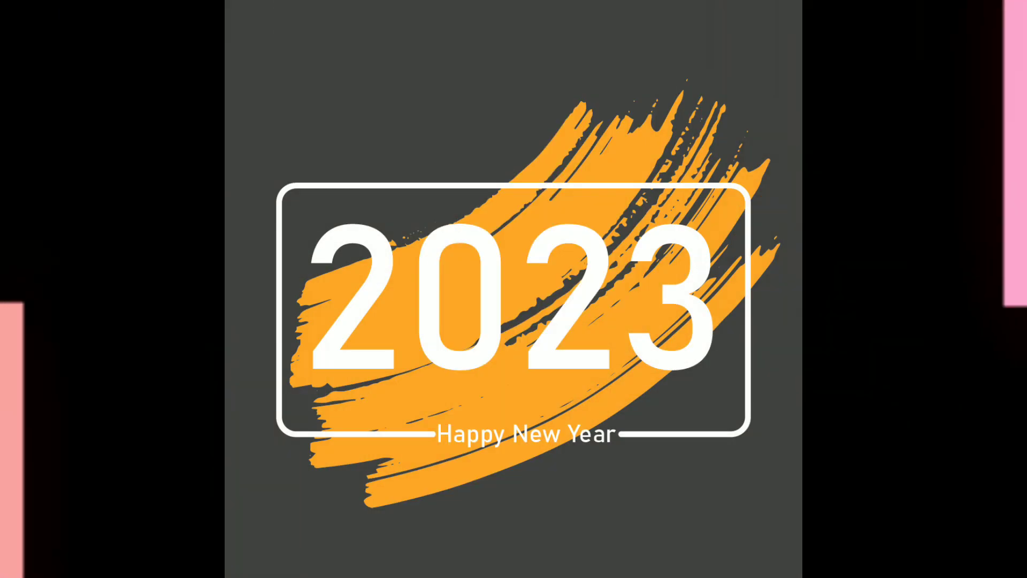